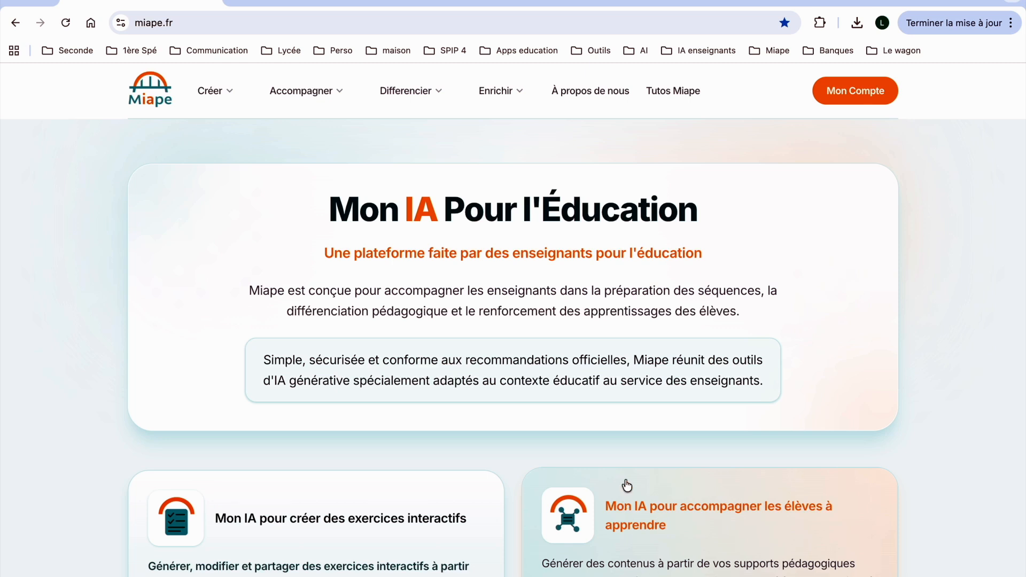
Open the QCM IA tool from the section for creating interactive exercises.
scroll(433, 492, down, 5)
click(381, 370)
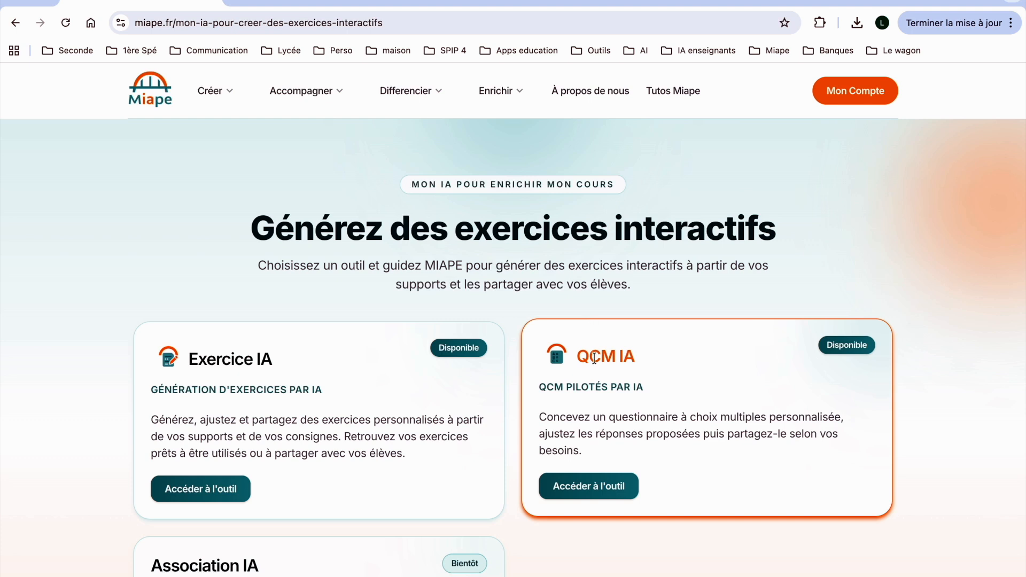
click(596, 488)
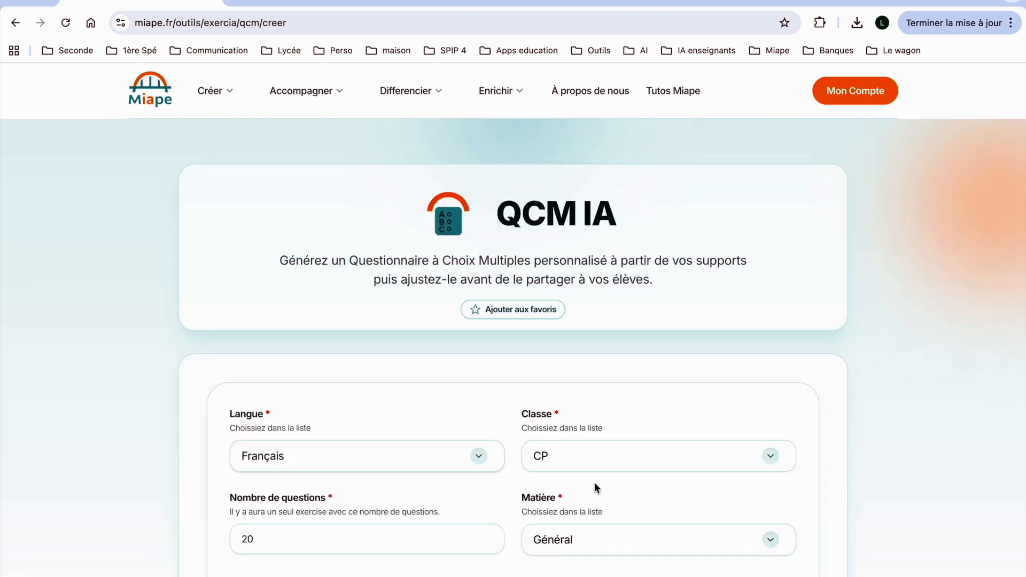
Set the questionnaire's class to 2nde and its number of questions to 10.
scroll(595, 488, down, 2)
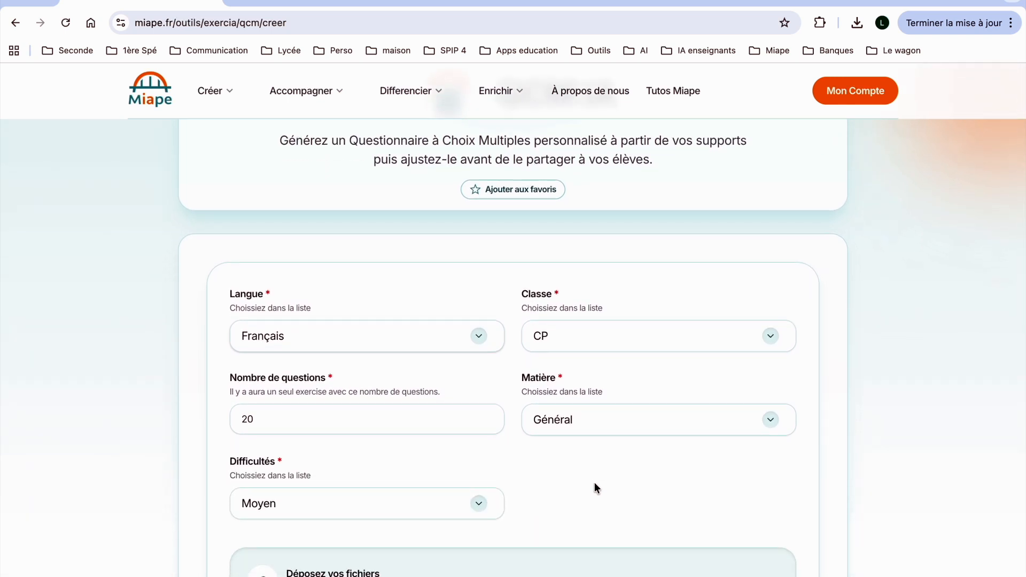
scroll(594, 488, down, 1)
scroll(594, 487, up, 2)
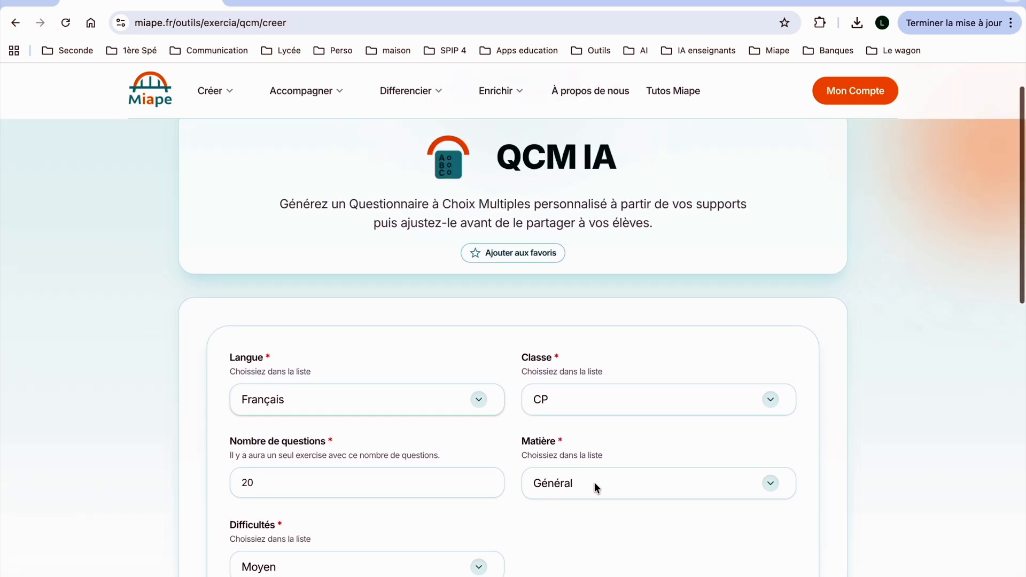
scroll(595, 482, down, 2)
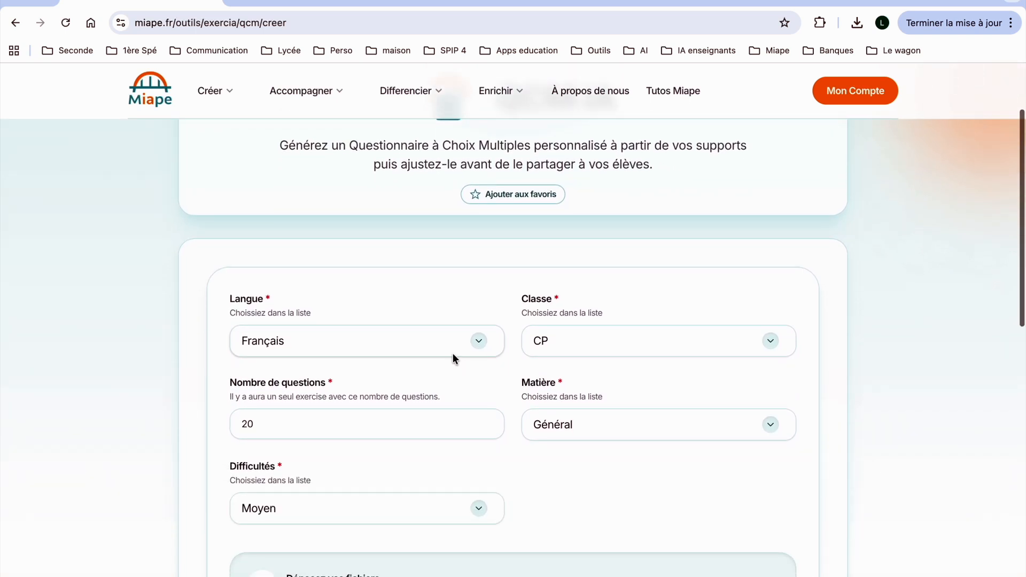
scroll(517, 348, down, 3)
click(775, 277)
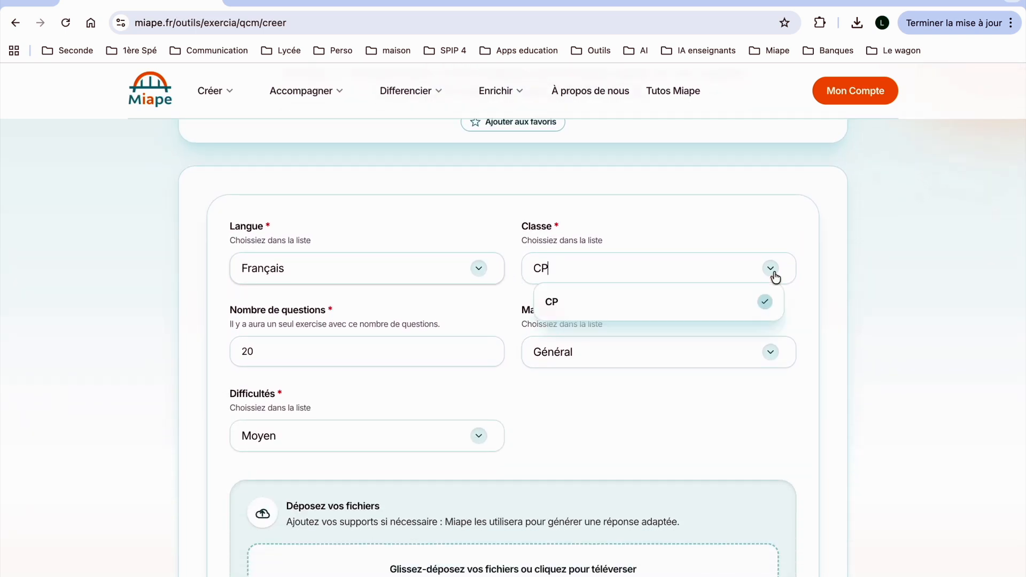
scroll(637, 342, down, 5)
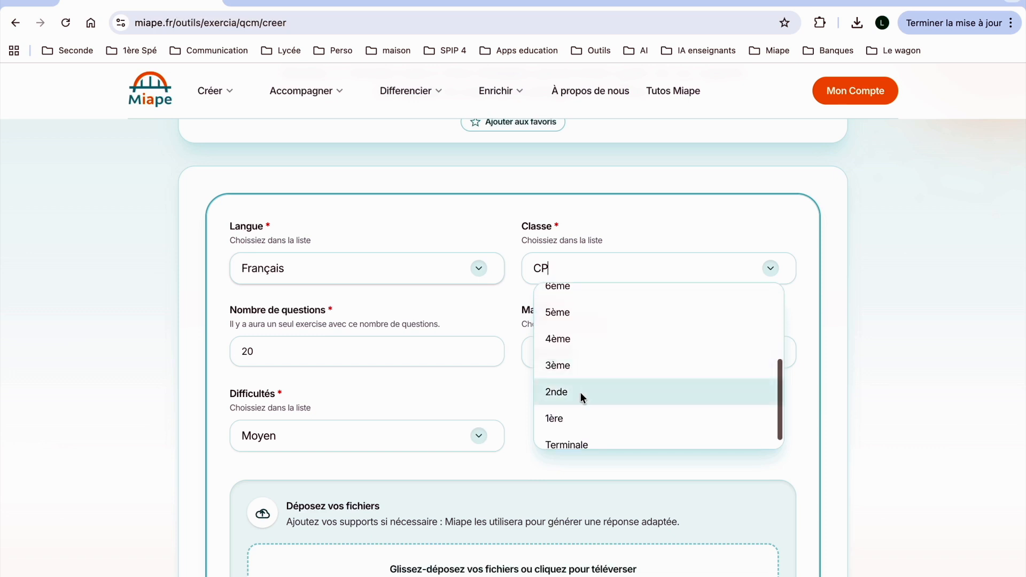
click(581, 393)
scroll(488, 351, down, 2)
drag(264, 301, 213, 300)
text(10)
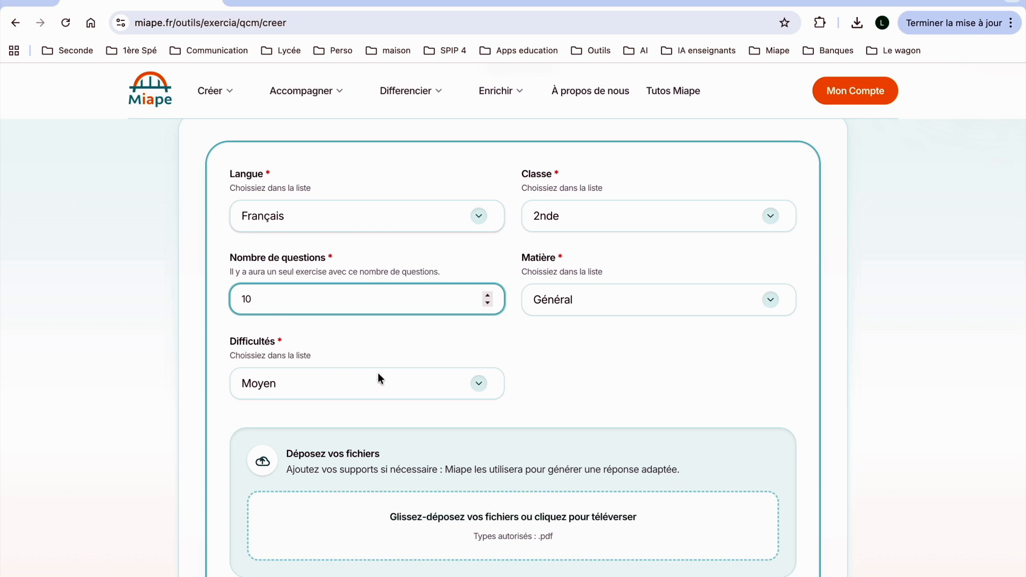
Set the questionnaire's subject to Physique-chimie and its difficulty to Facile.
click(774, 303)
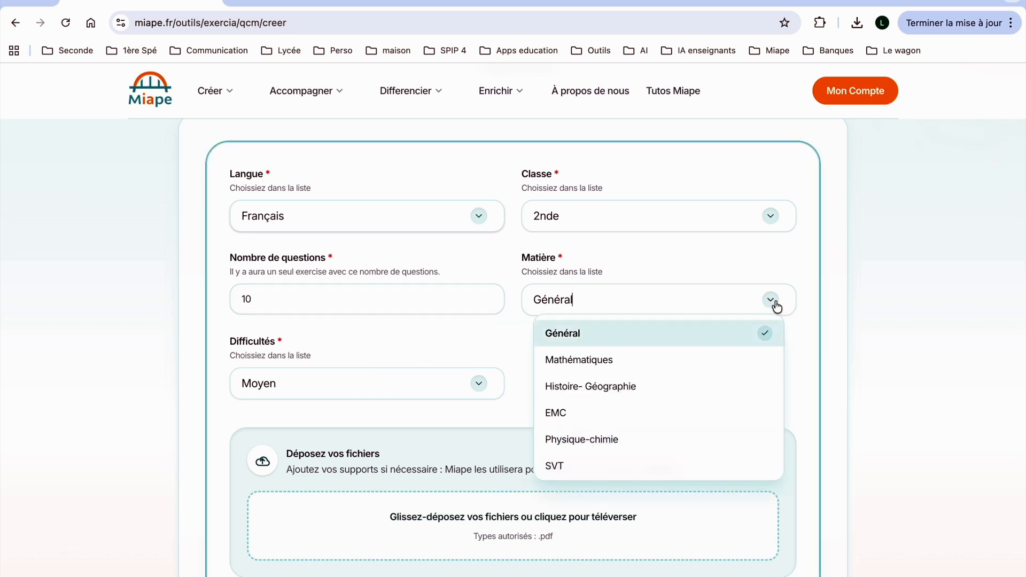
scroll(659, 357, down, 1)
click(610, 414)
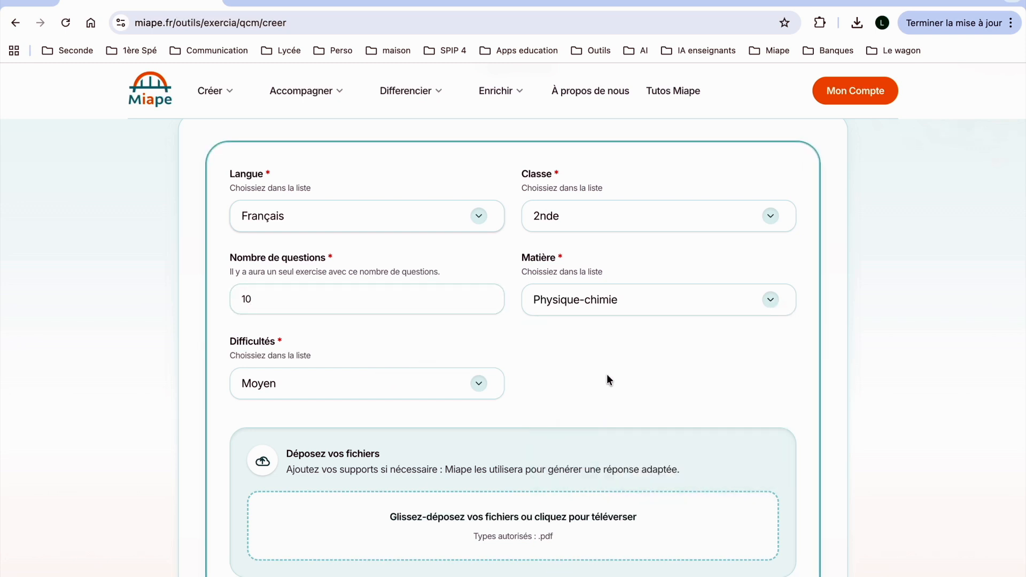
scroll(608, 376, down, 3)
click(479, 315)
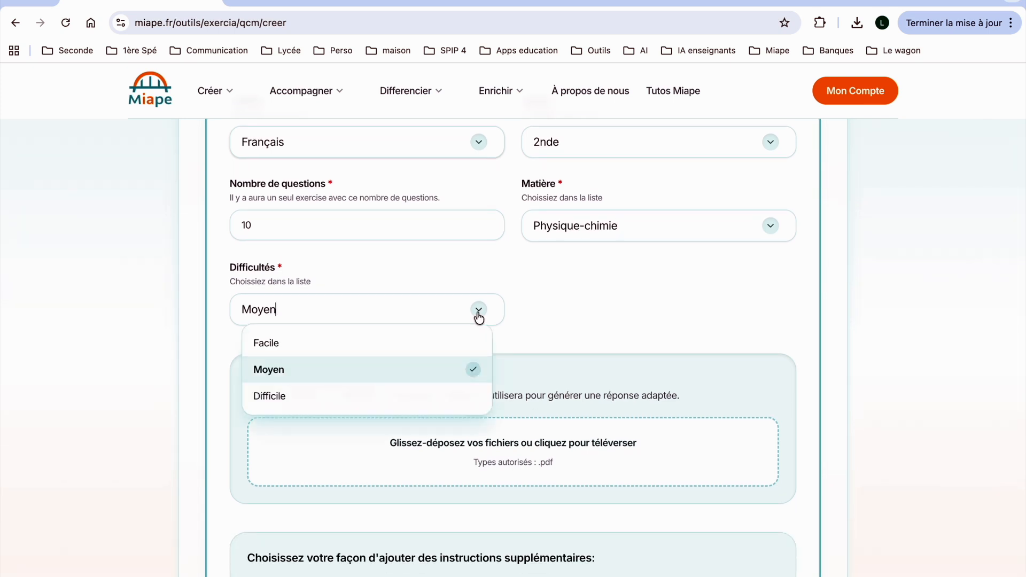
click(380, 348)
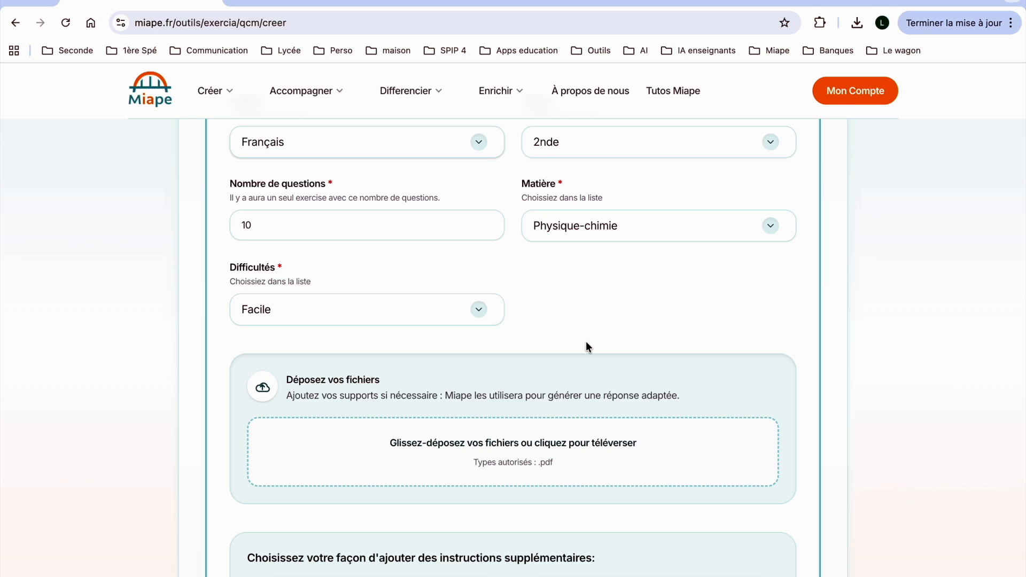
Upload the PDF "CHAP 1 - Mélanges et corps purs test" from the Test Miape folder as source material.
scroll(587, 343, down, 1)
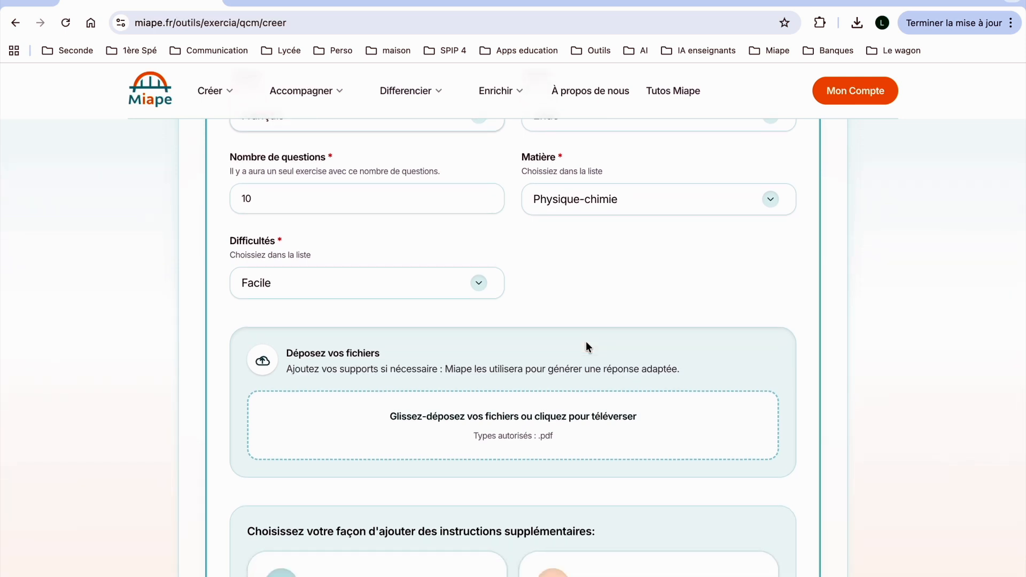
scroll(586, 346, down, 1)
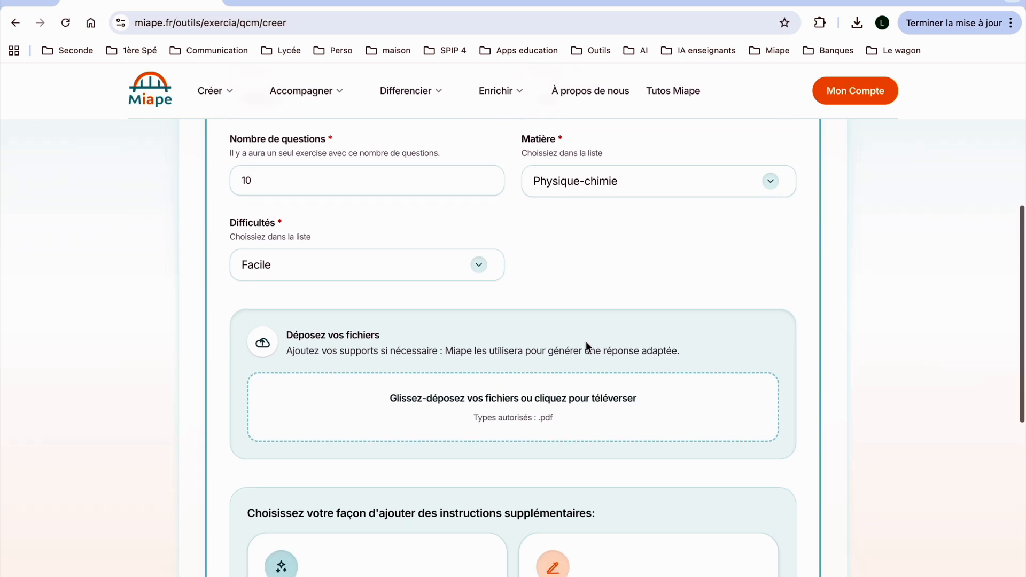
scroll(559, 303, down, 1)
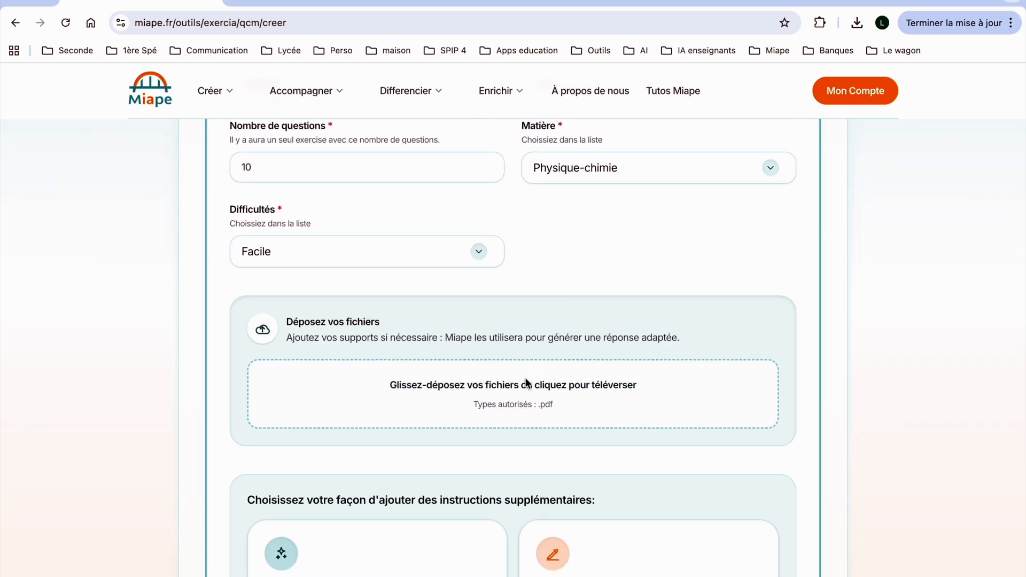
scroll(522, 398, down, 1)
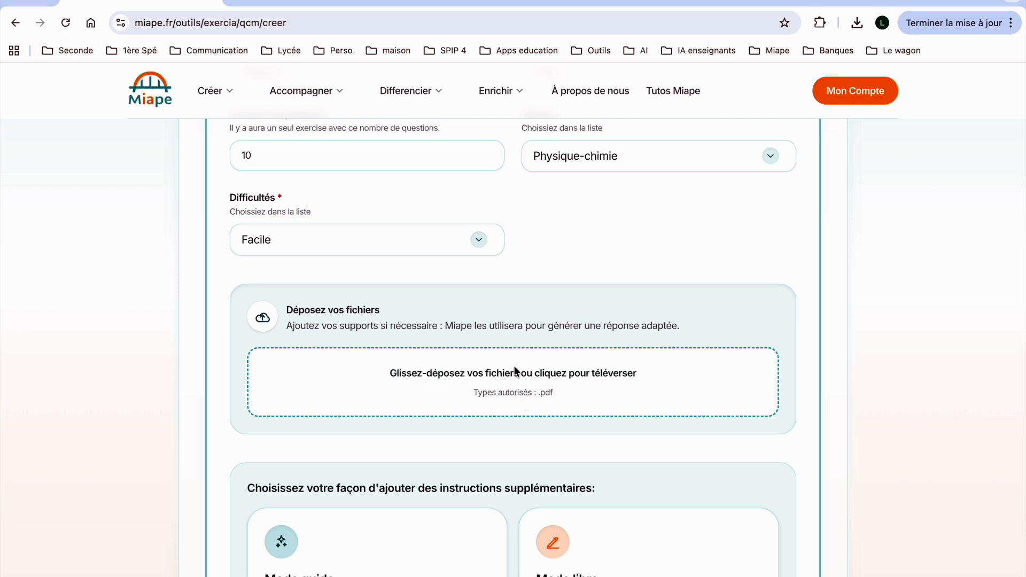
click(493, 382)
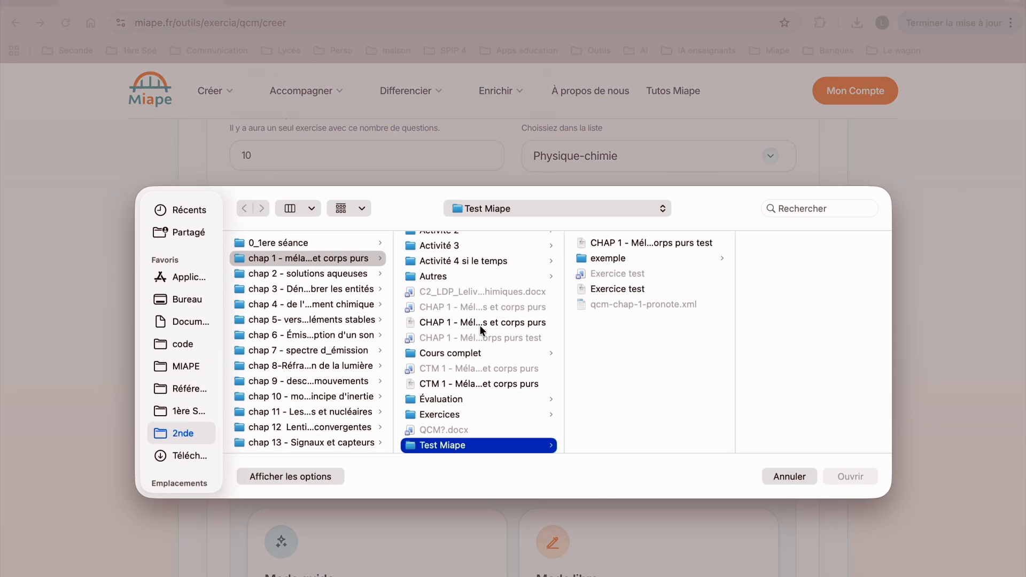
click(639, 244)
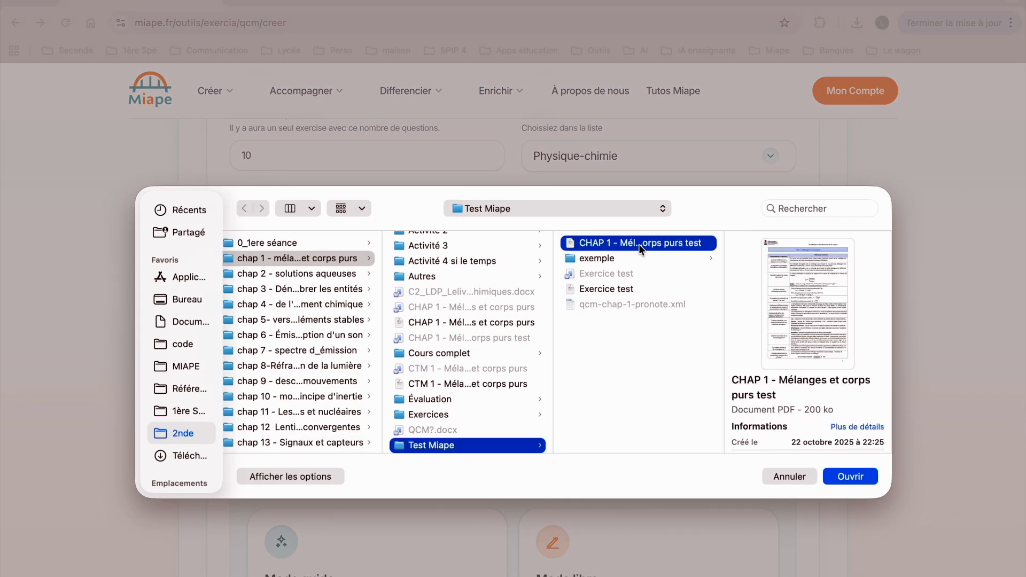
click(851, 480)
Open Mode guide for the additional instructions and examine the questions it asks.
scroll(527, 378, down, 3)
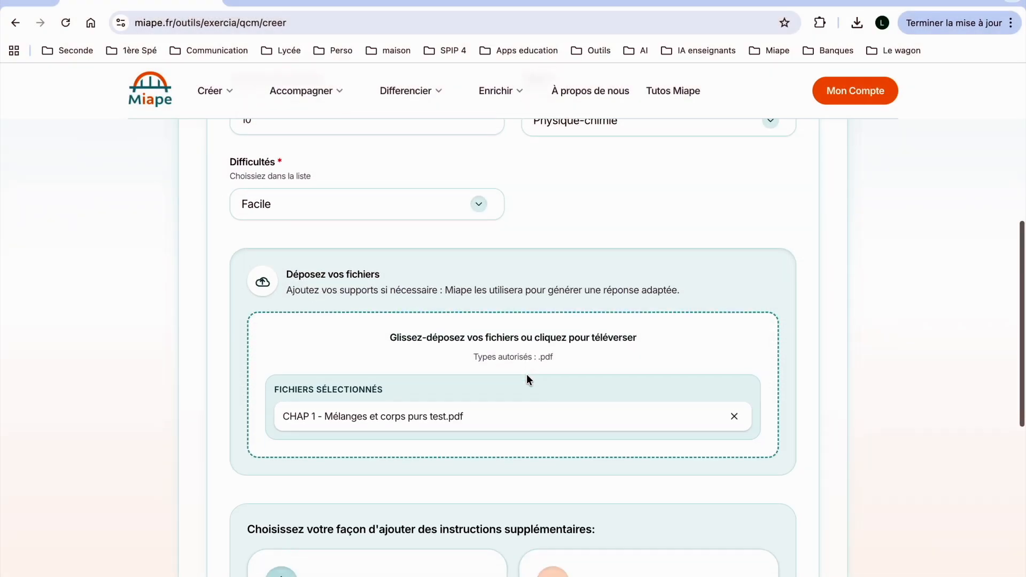
scroll(527, 378, down, 10)
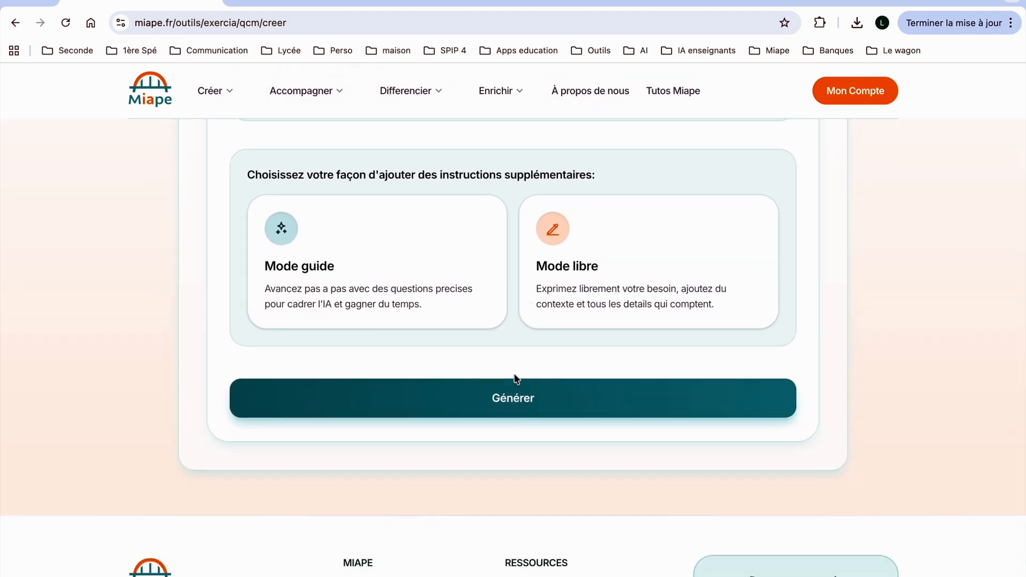
scroll(522, 343, up, 8)
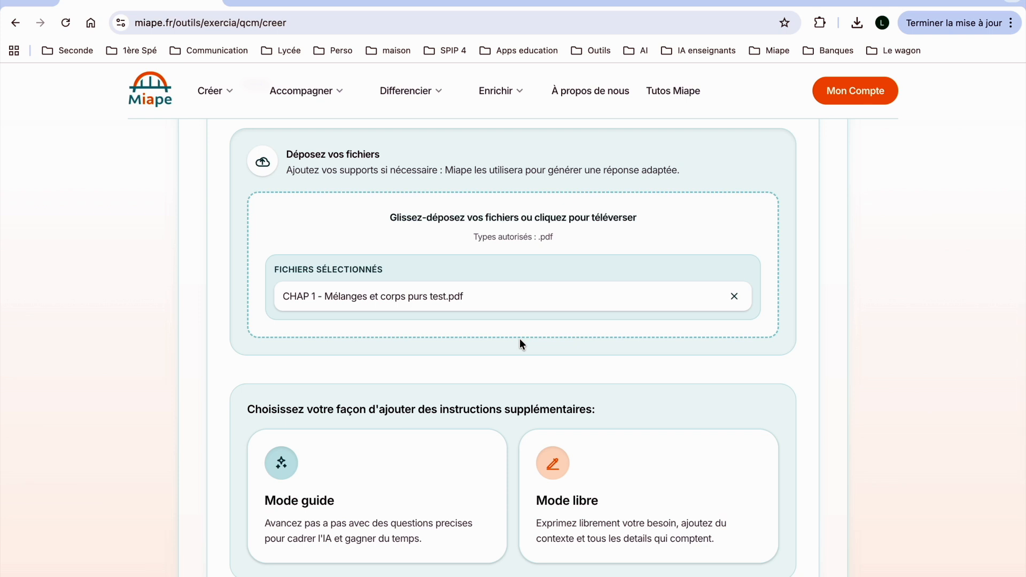
scroll(522, 343, down, 1)
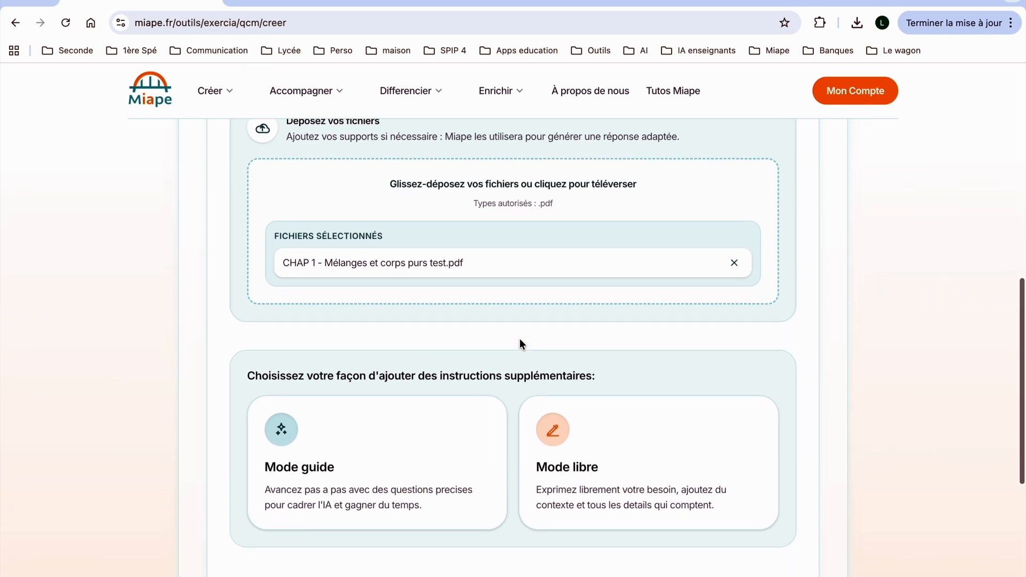
scroll(521, 341, down, 1)
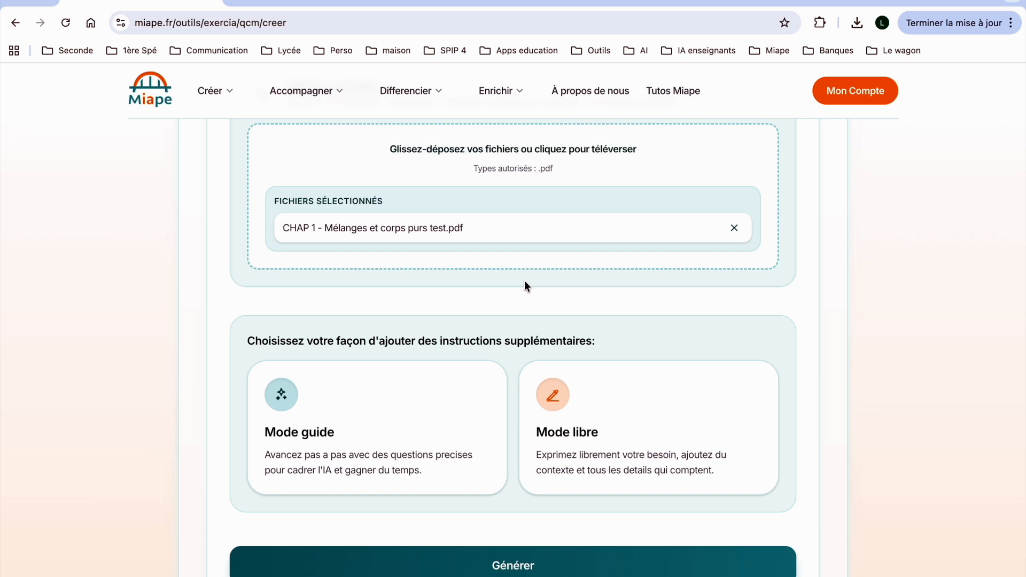
scroll(524, 281, down, 2)
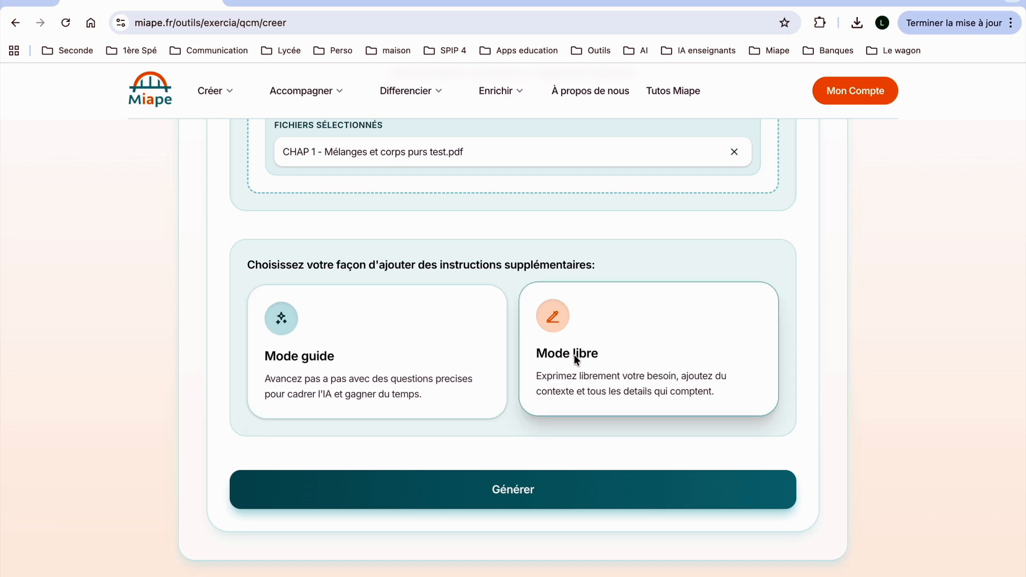
click(401, 359)
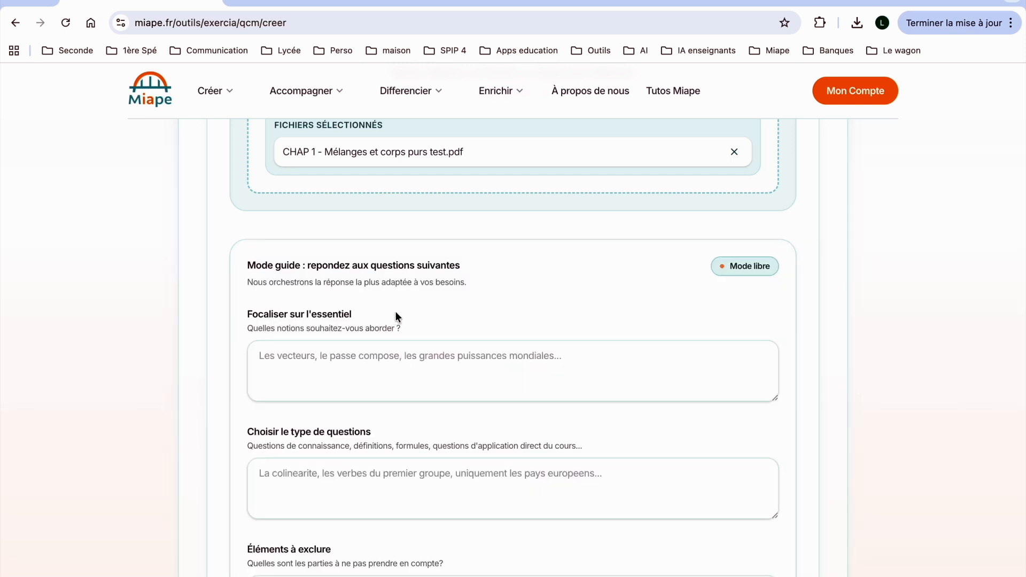
scroll(396, 320, down, 1)
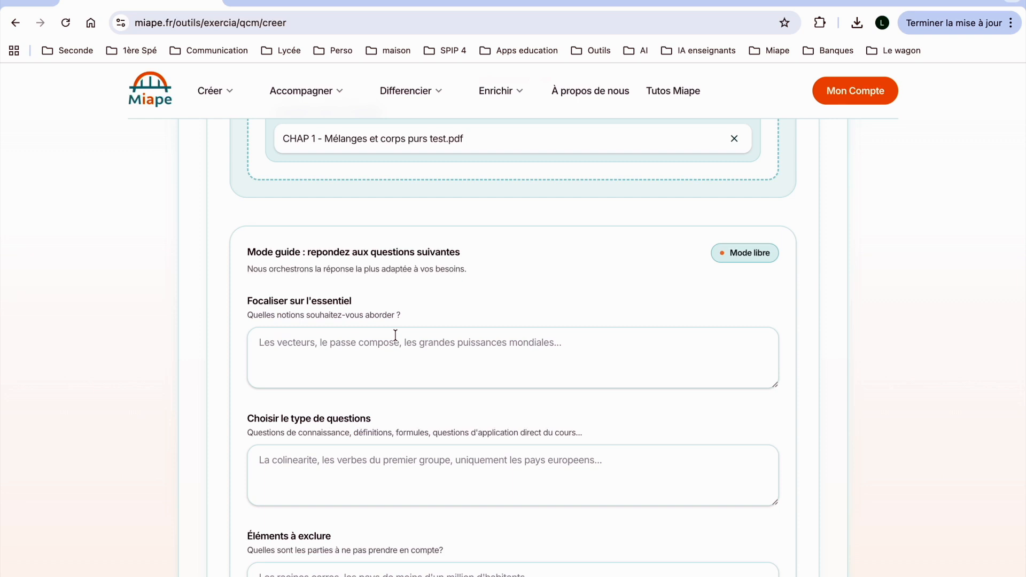
scroll(396, 335, down, 5)
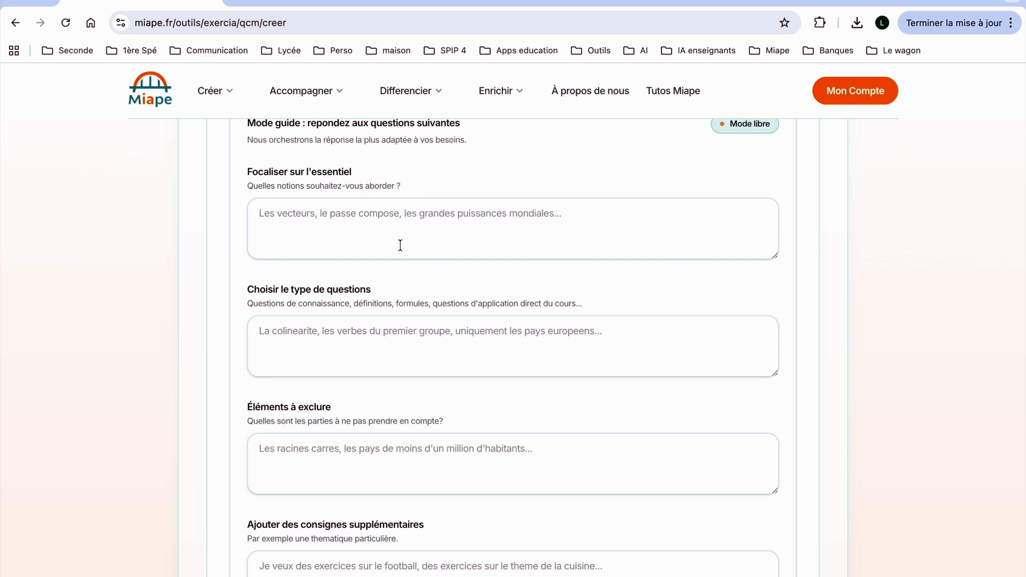
scroll(400, 246, down, 3)
scroll(401, 245, up, 10)
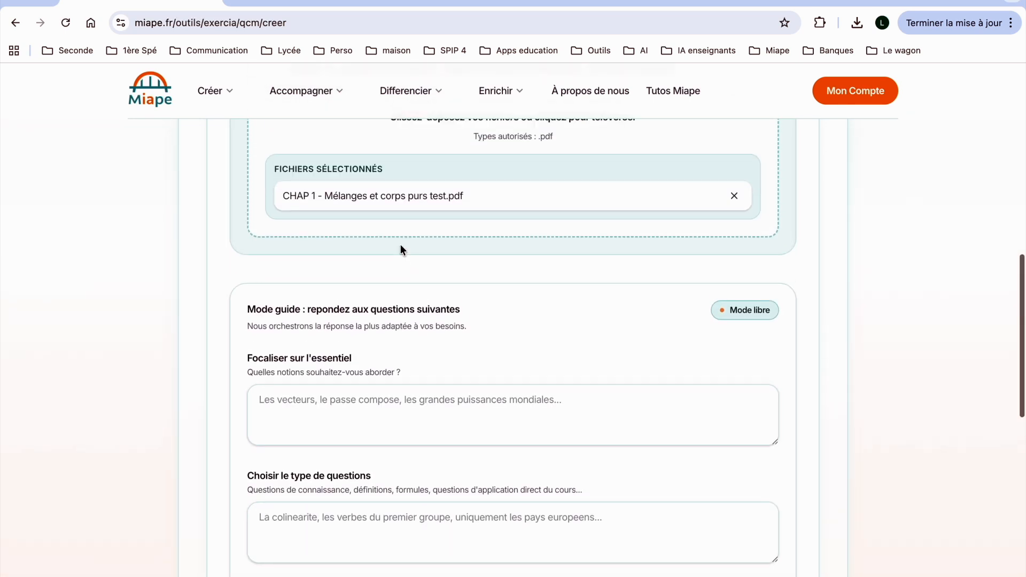
Switch the additional instructions to Mode libre, place the cursor in its directives field and review the completed form.
click(759, 313)
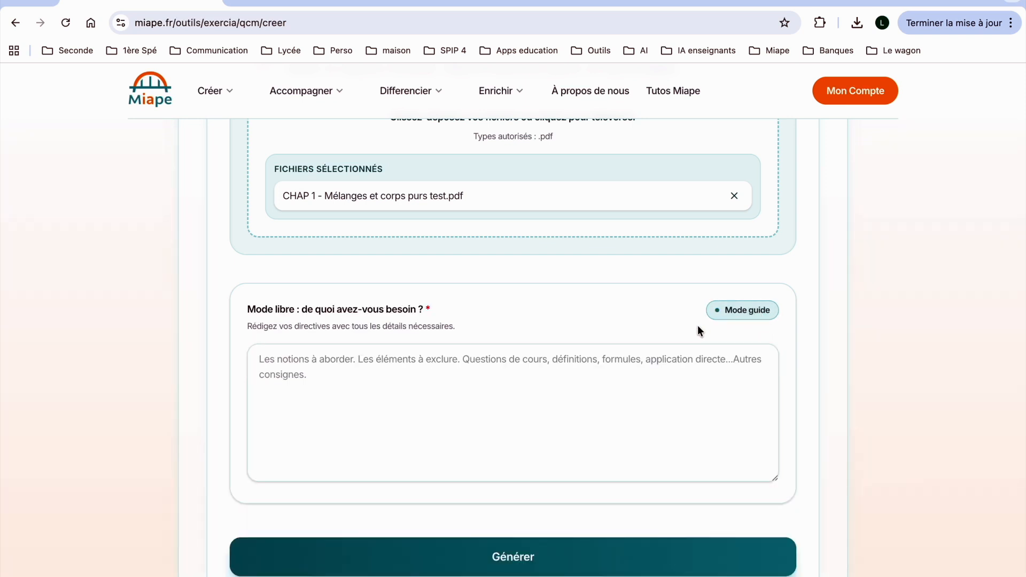
scroll(531, 348, down, 1)
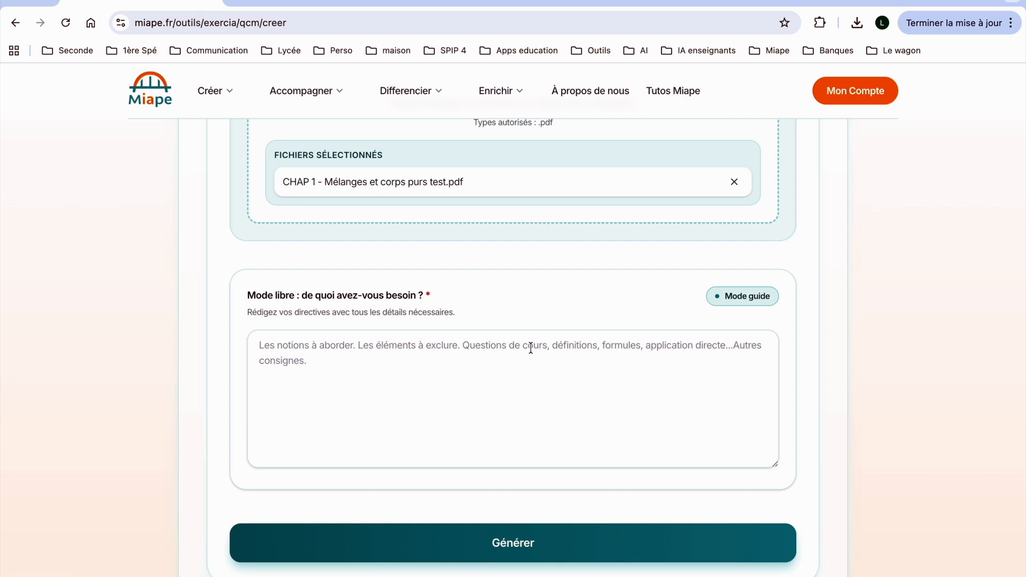
click(437, 356)
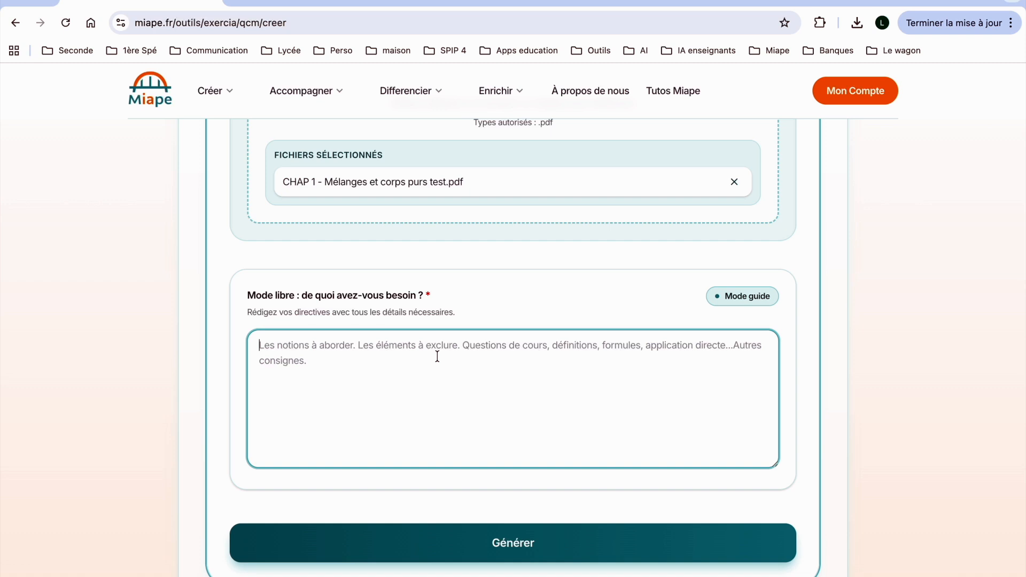
scroll(510, 346, up, 9)
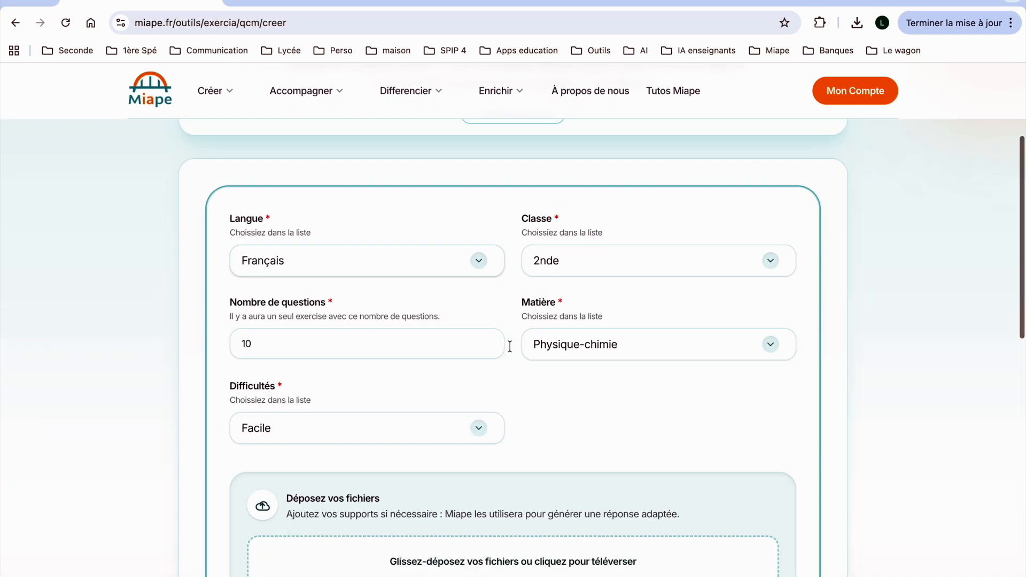
scroll(510, 346, up, 3)
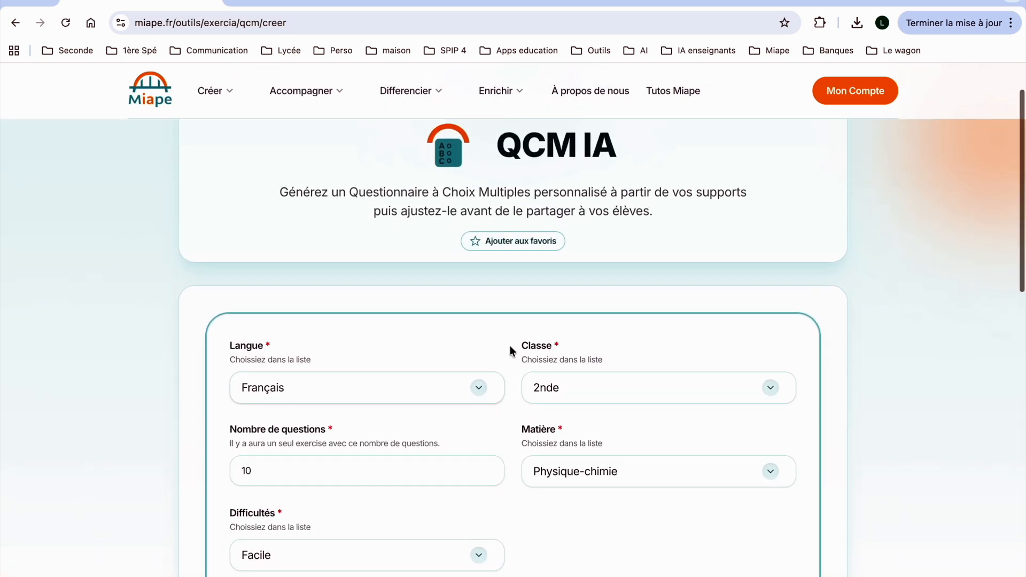
scroll(510, 345, down, 7)
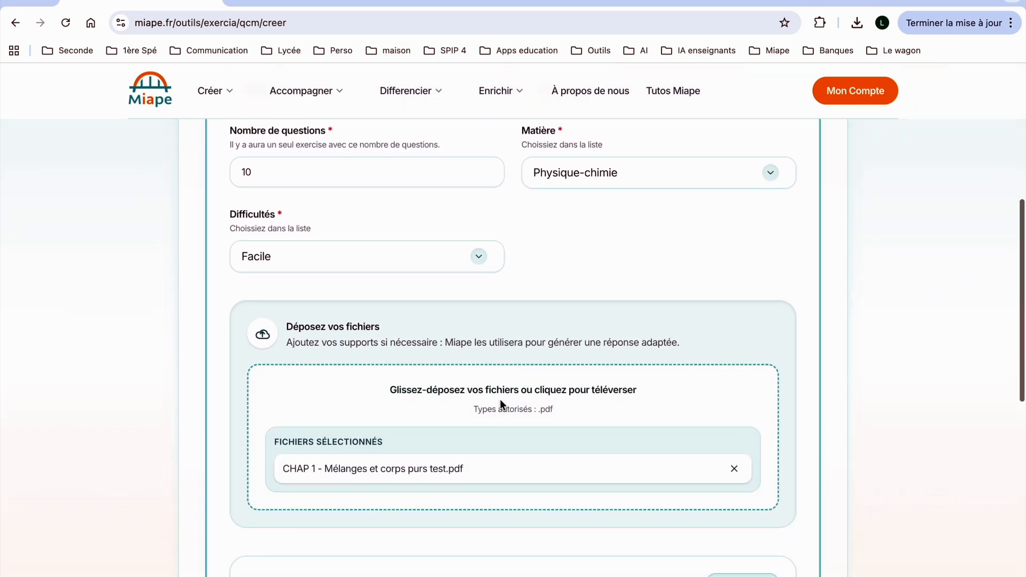
scroll(499, 398, down, 9)
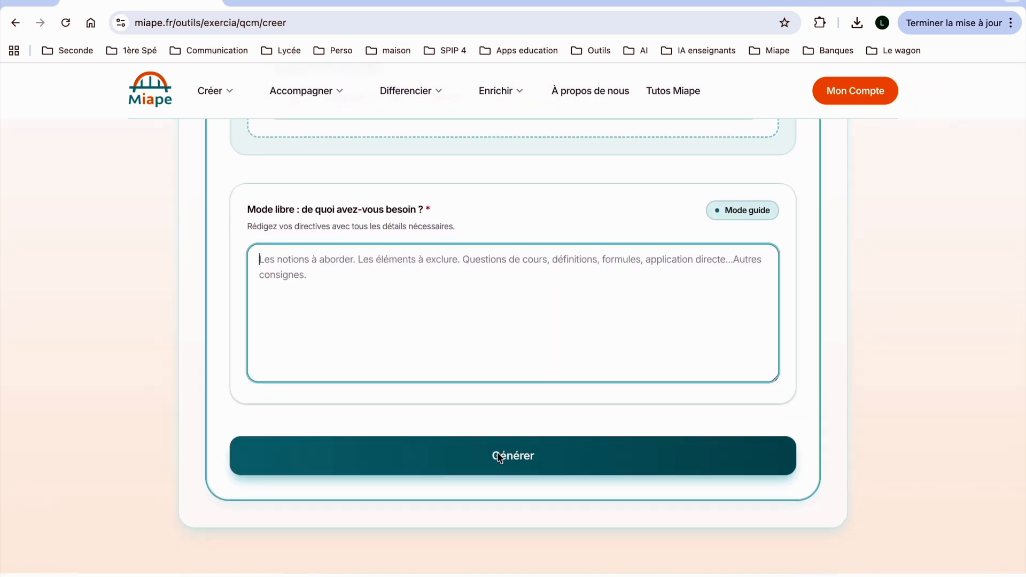
Generate the quiz from the completed form and check its settings and the uploaded PDF during generation.
click(499, 458)
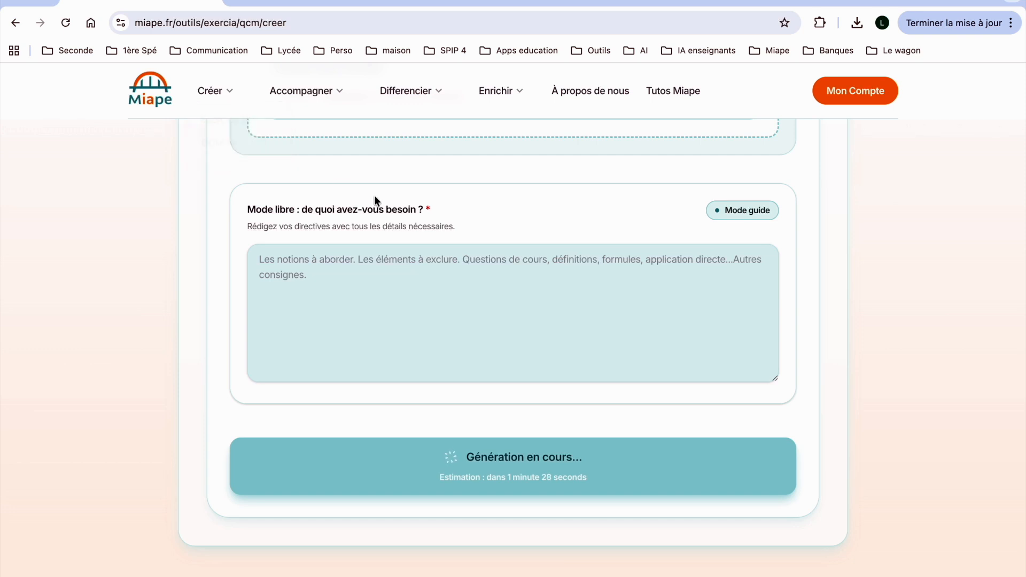
scroll(472, 227, up, 8)
scroll(471, 227, up, 5)
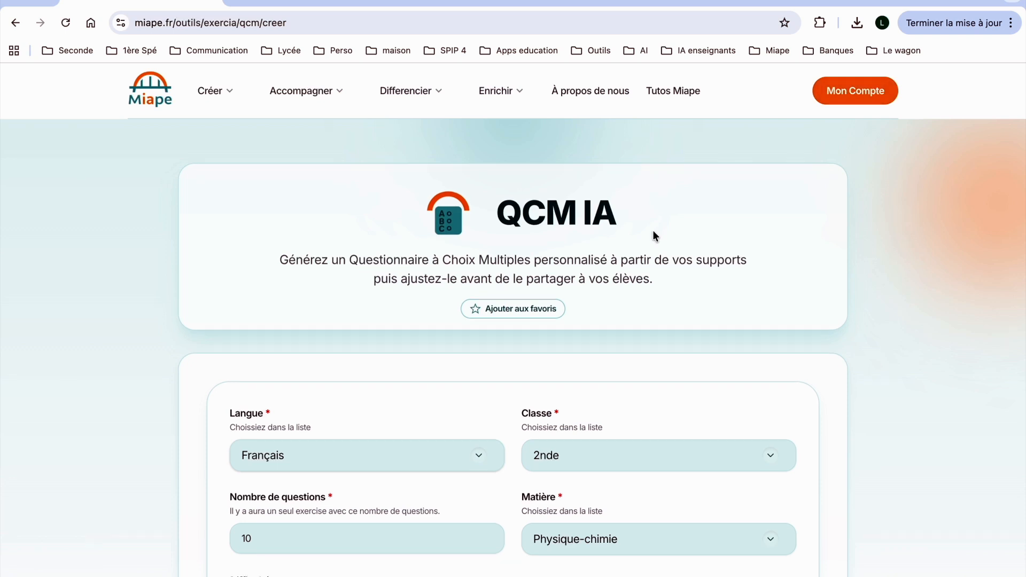
scroll(653, 232, down, 5)
scroll(653, 232, down, 6)
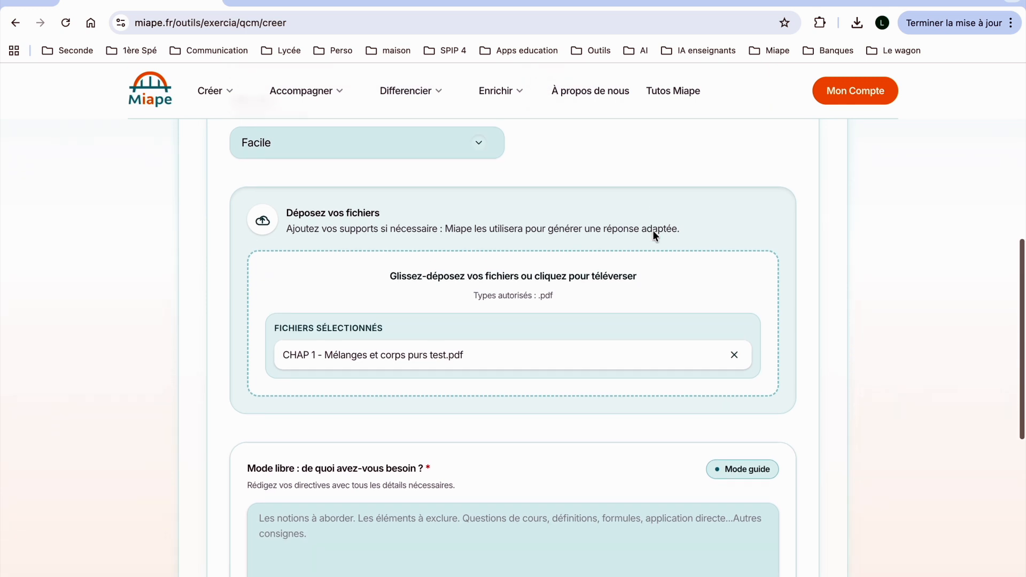
scroll(652, 232, down, 2)
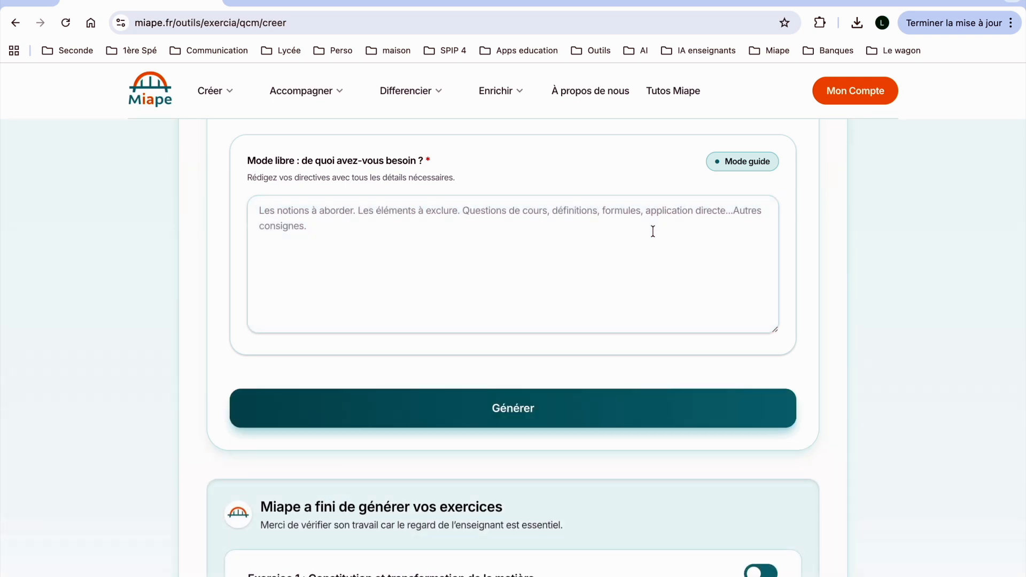
Examine the generated exercise's title, its instructions and the first multiple-choice question with its marked answer.
scroll(653, 231, down, 2)
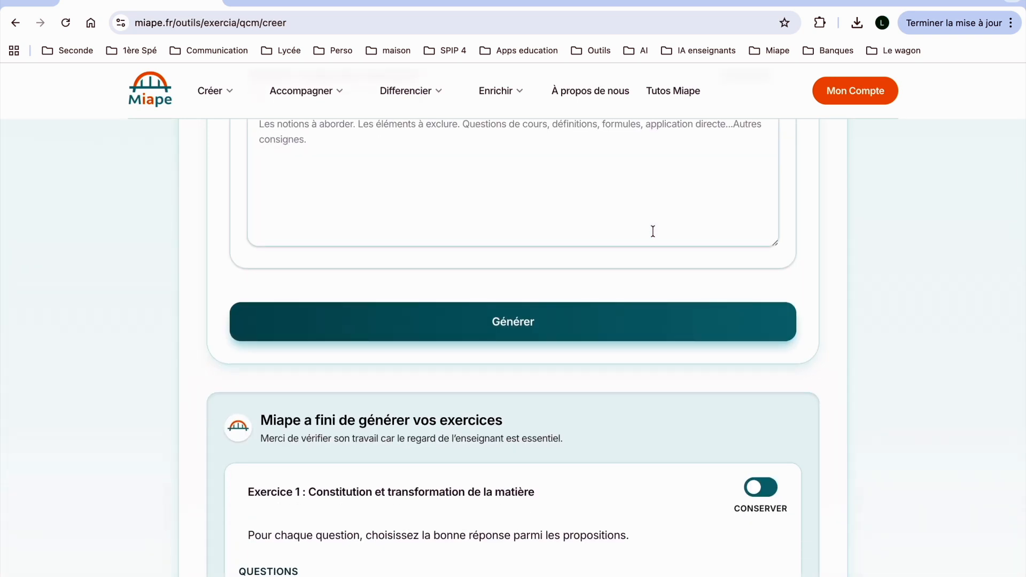
scroll(572, 257, down, 8)
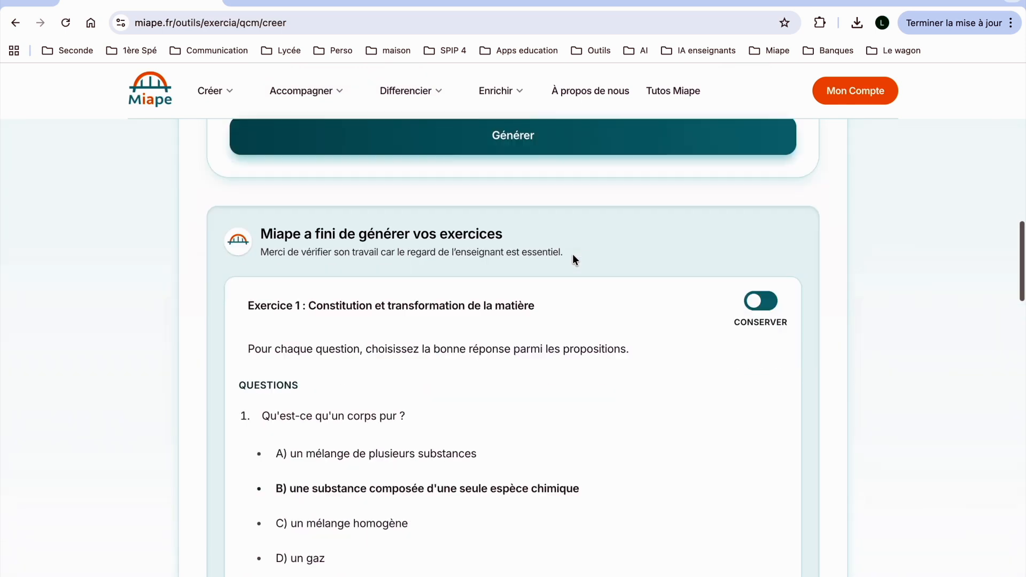
scroll(572, 255, up, 3)
scroll(572, 255, up, 1)
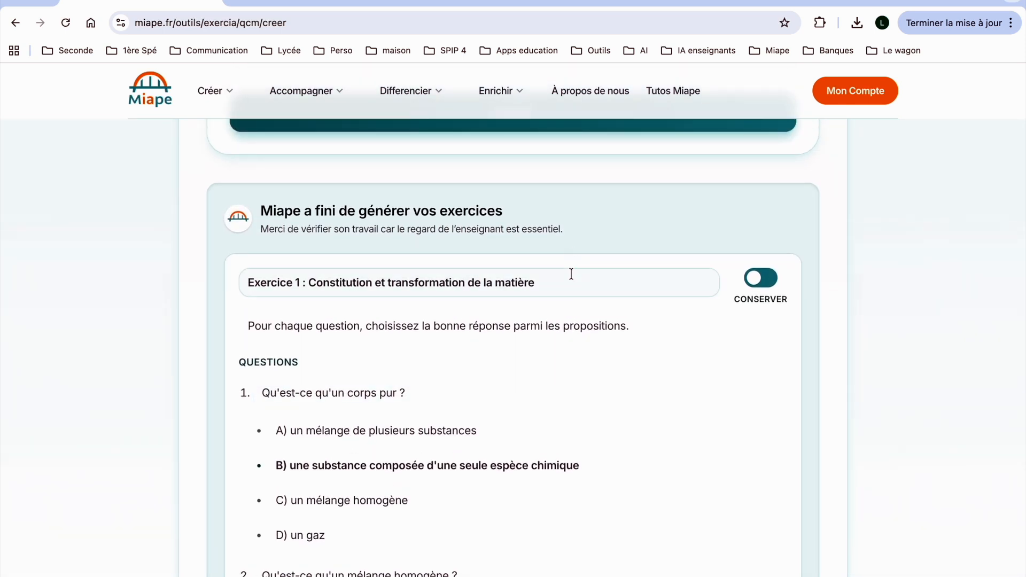
scroll(573, 254, down, 1)
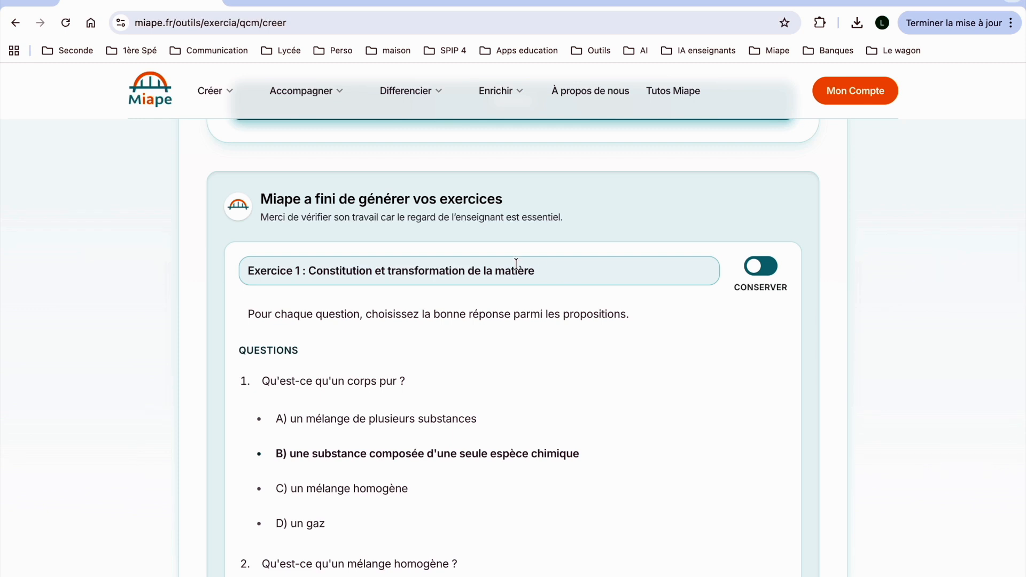
scroll(516, 263, down, 2)
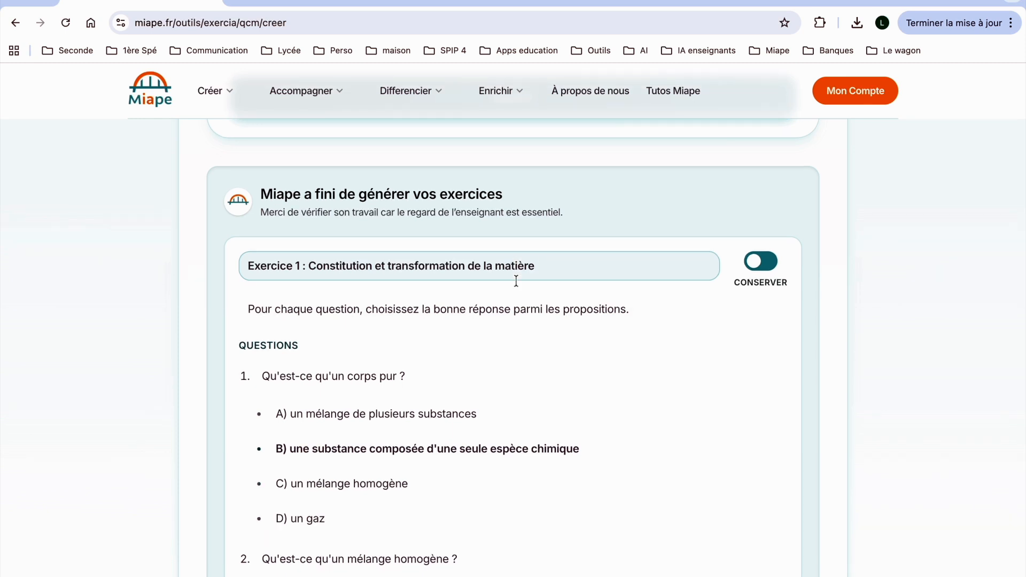
scroll(516, 304, down, 2)
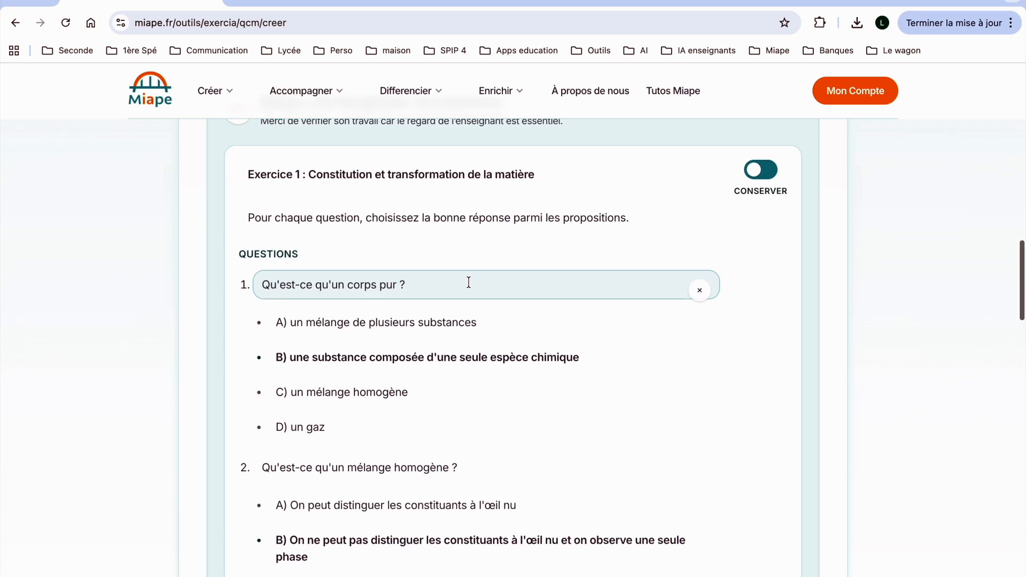
scroll(443, 283, down, 1)
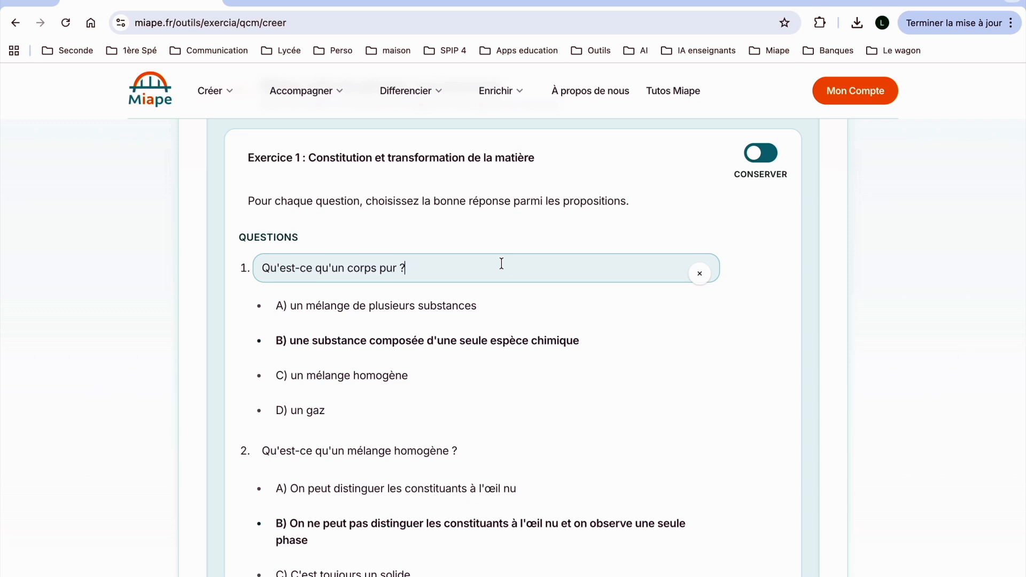
Select part of question 1's editable text and review the remaining generated questions through question 10.
drag(431, 271, 364, 266)
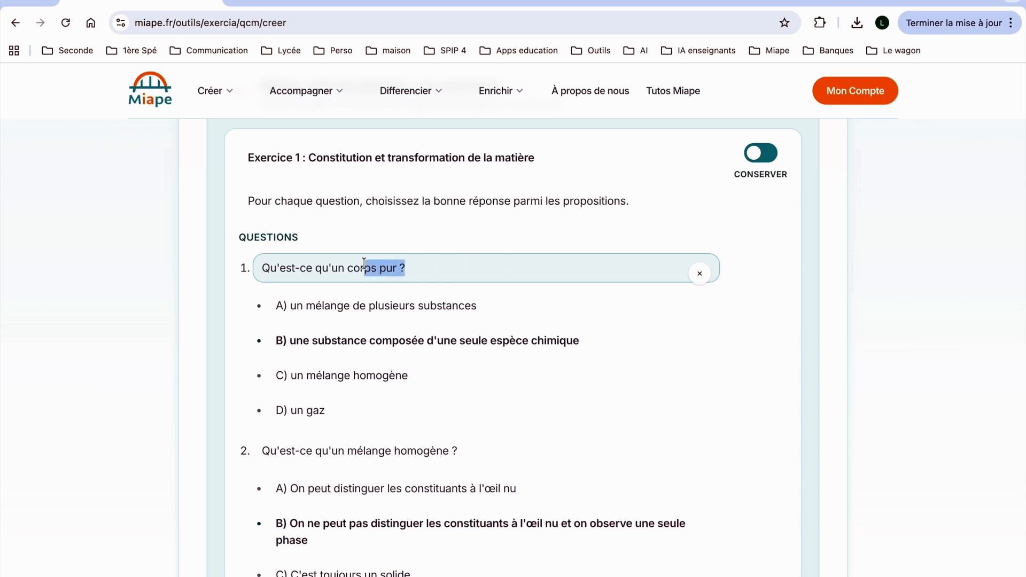
scroll(486, 350, down, 3)
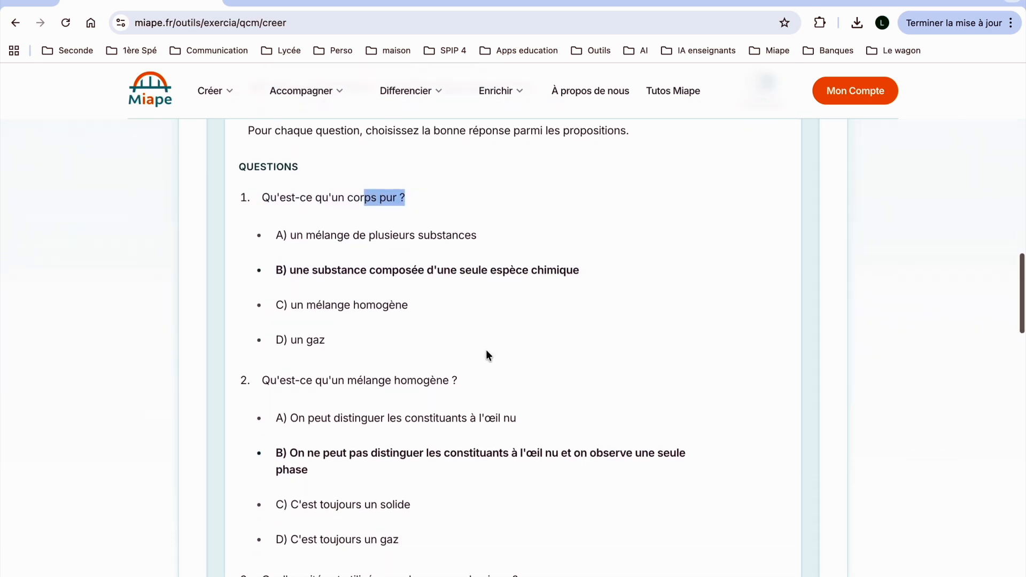
scroll(384, 322, down, 10)
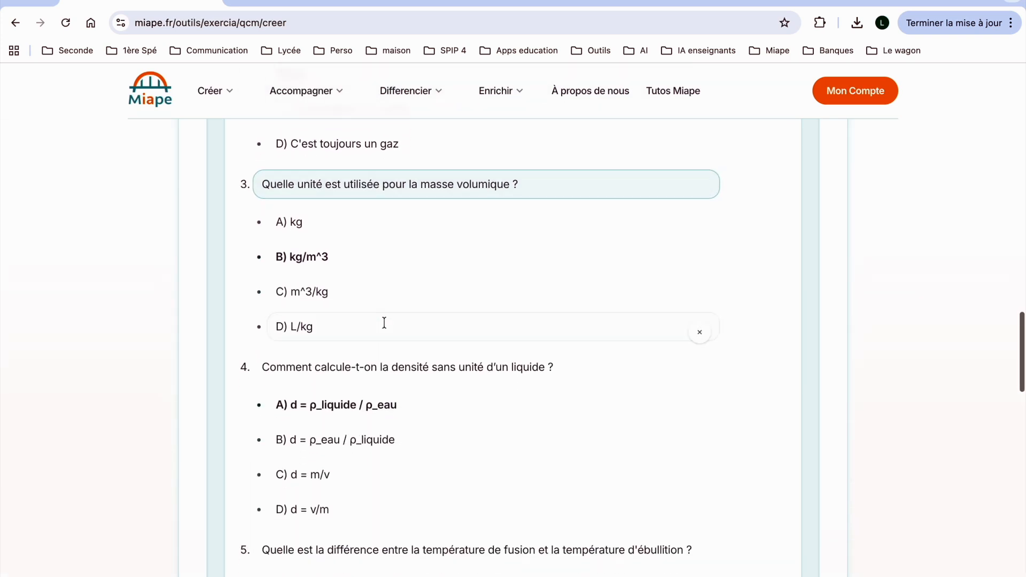
scroll(383, 323, down, 14)
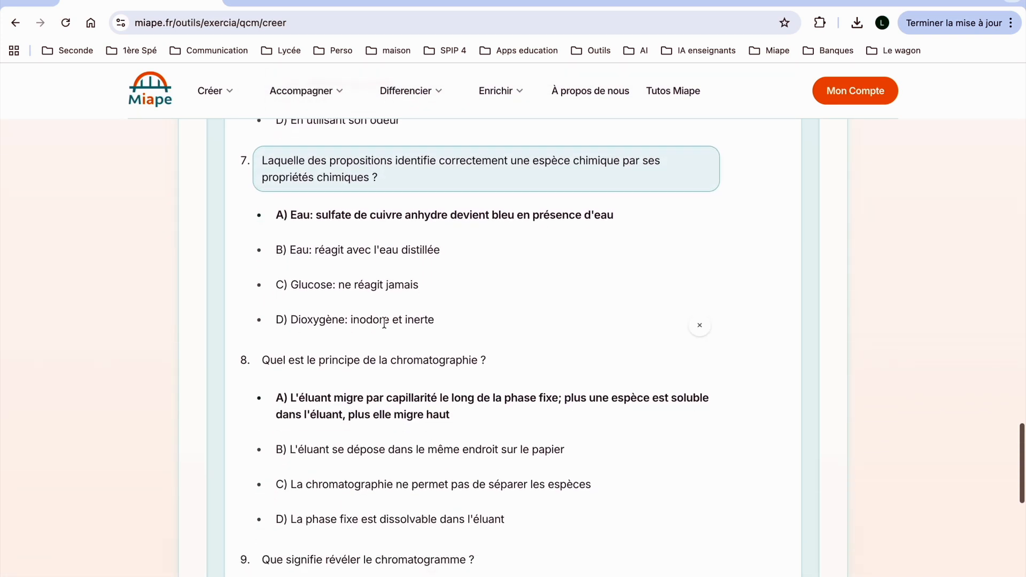
scroll(383, 323, down, 4)
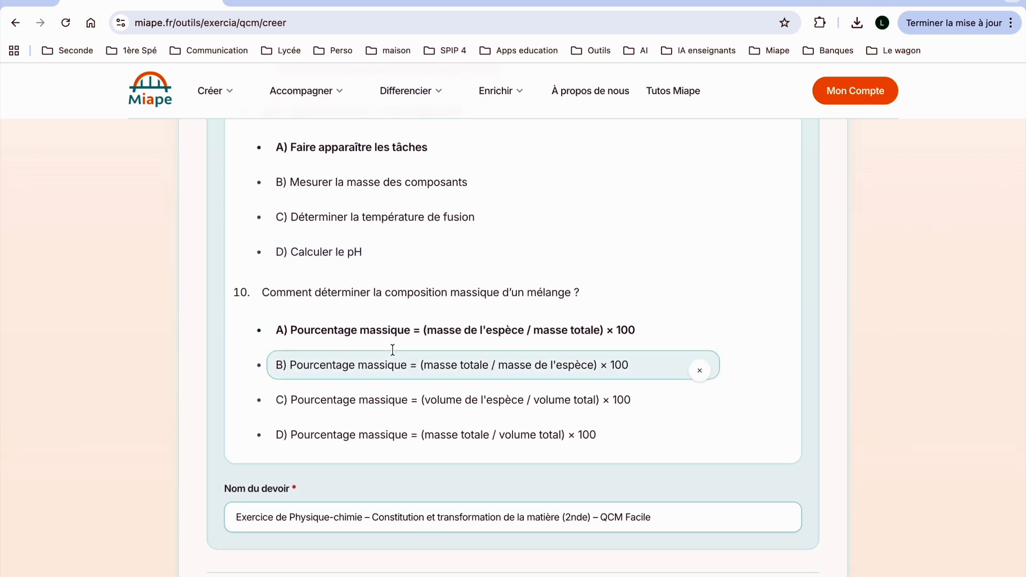
scroll(411, 362, down, 1)
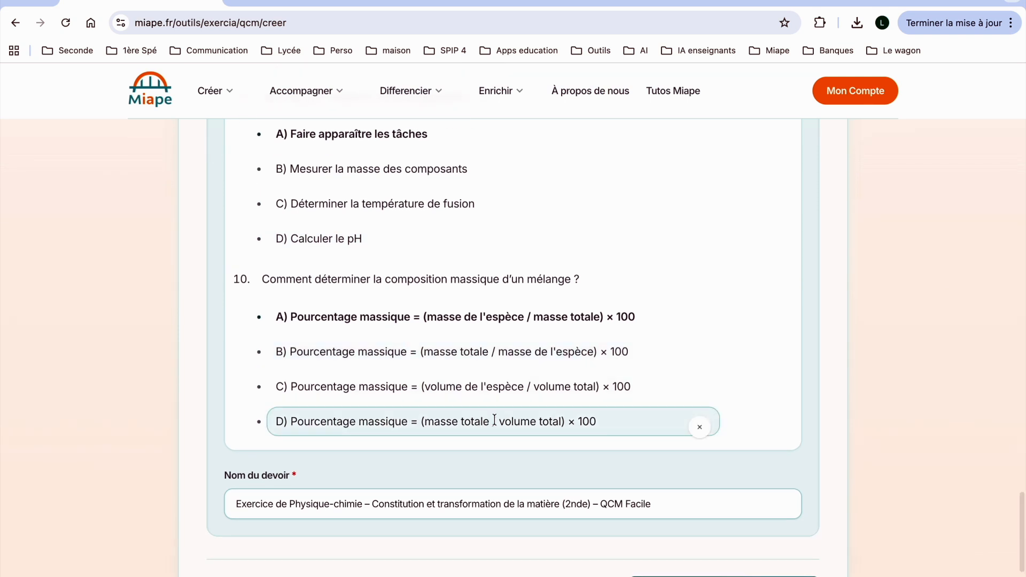
Rename the assignment as "qcm chap 1" and save it to obtain its link.
scroll(524, 422, down, 1)
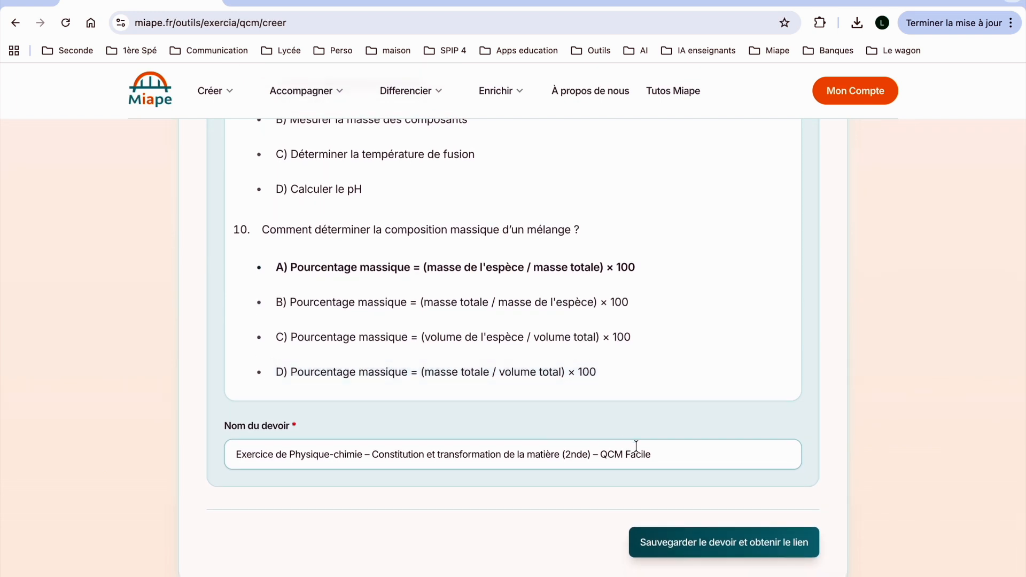
drag(663, 455, 247, 441)
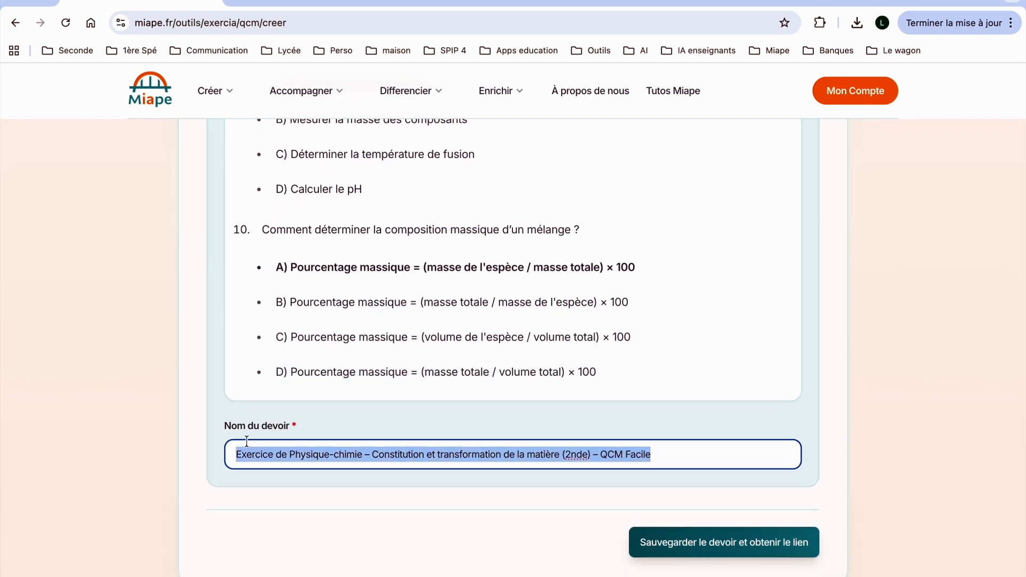
key(BackSpace)
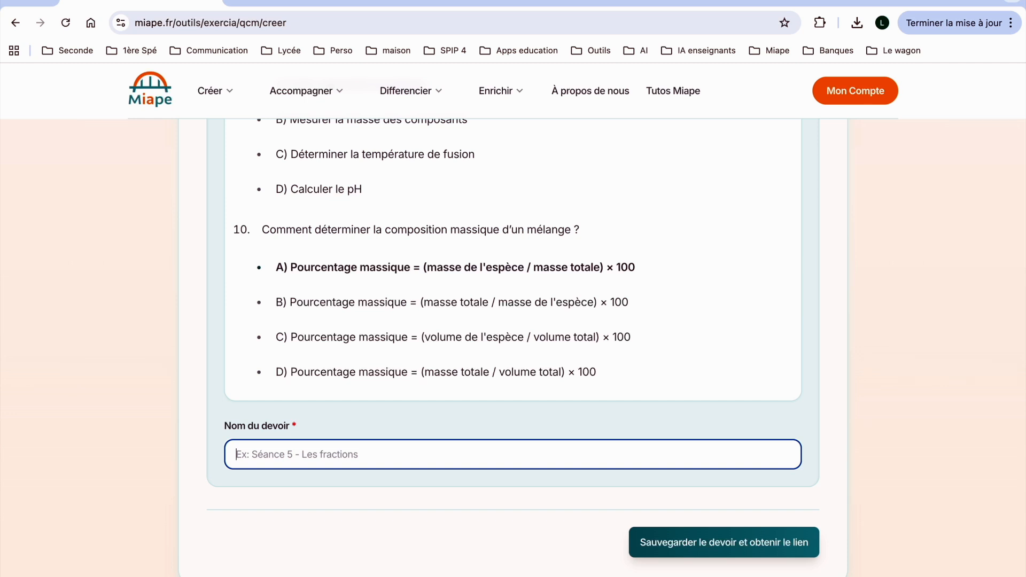
text(qcm chap 1)
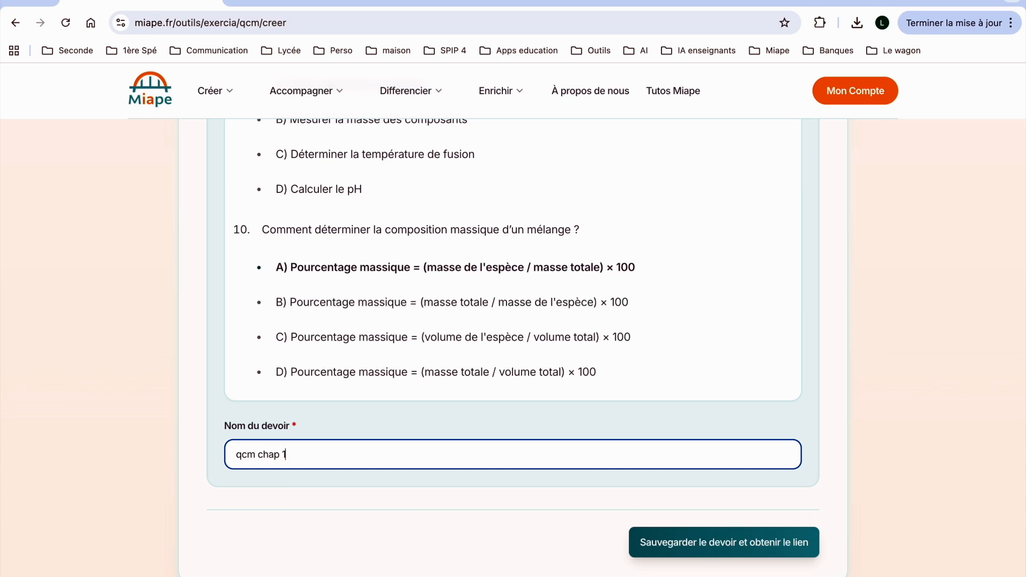
click(702, 548)
Review the saved assignment's sharing options, inspect its printable student sheet without correction, and return to the assignment page.
scroll(548, 430, up, 1)
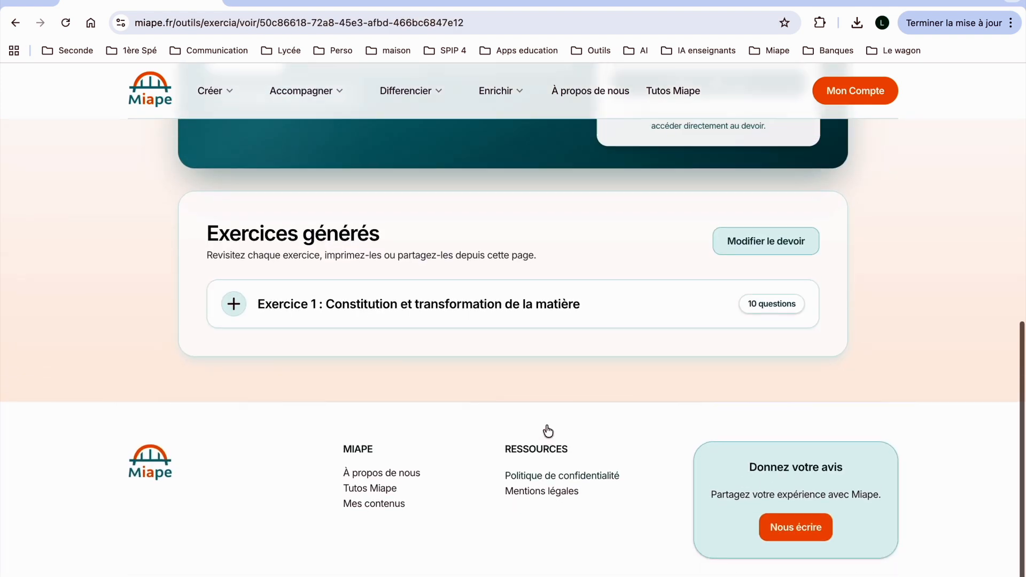
scroll(548, 431, up, 5)
scroll(548, 431, up, 1)
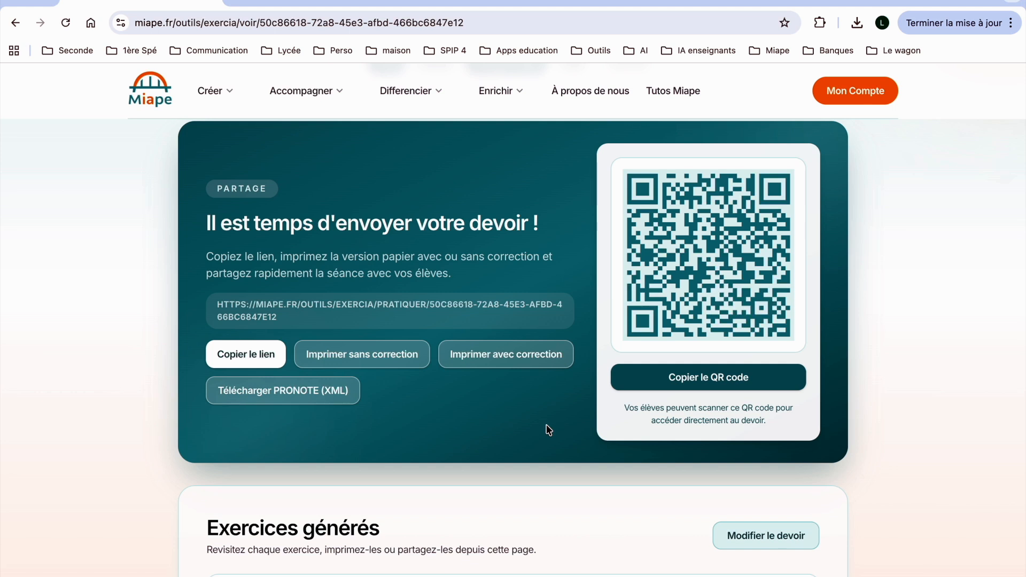
scroll(541, 402, down, 1)
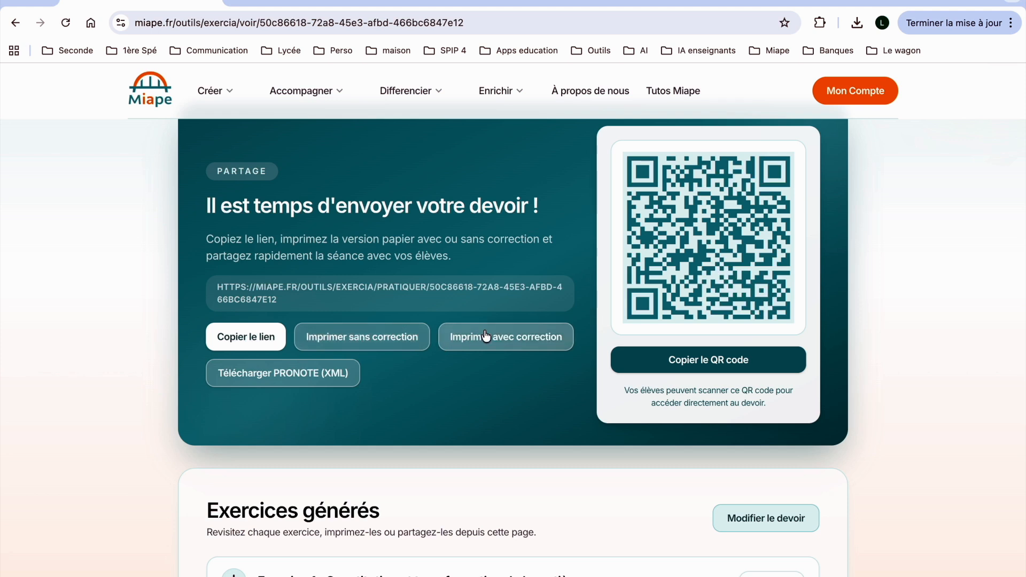
click(372, 342)
scroll(401, 327, down, 1)
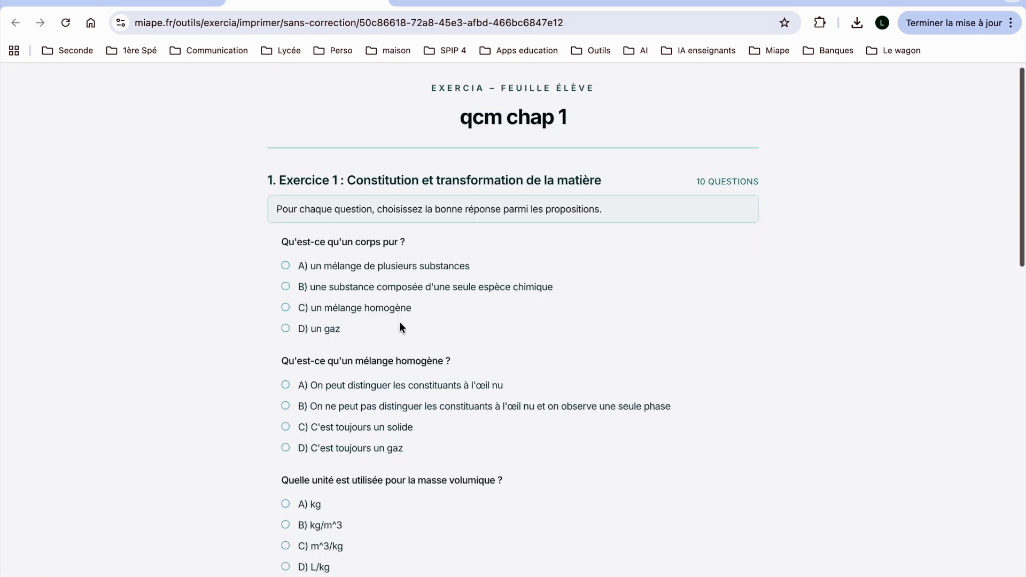
scroll(400, 323, down, 7)
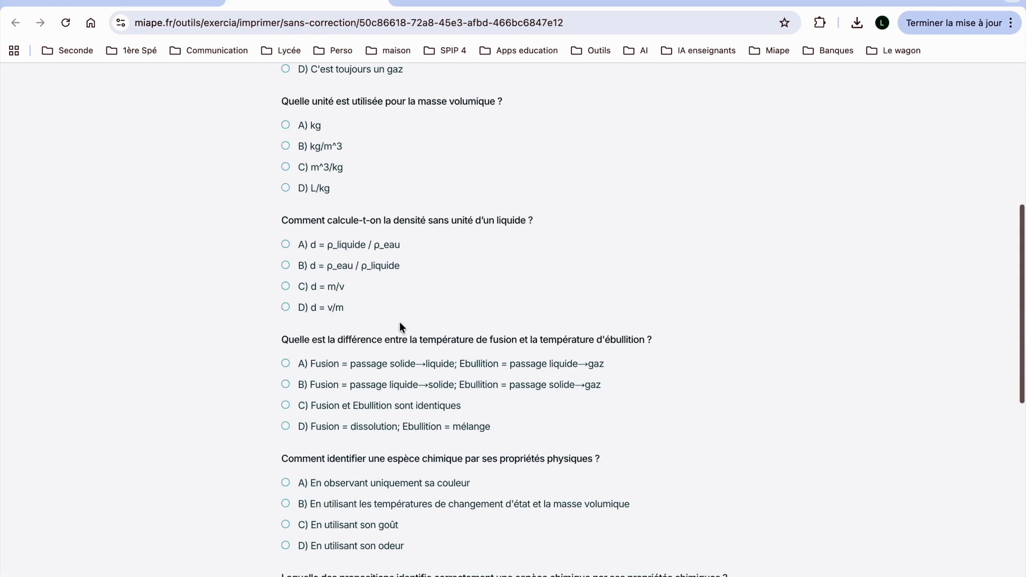
scroll(399, 322, up, 7)
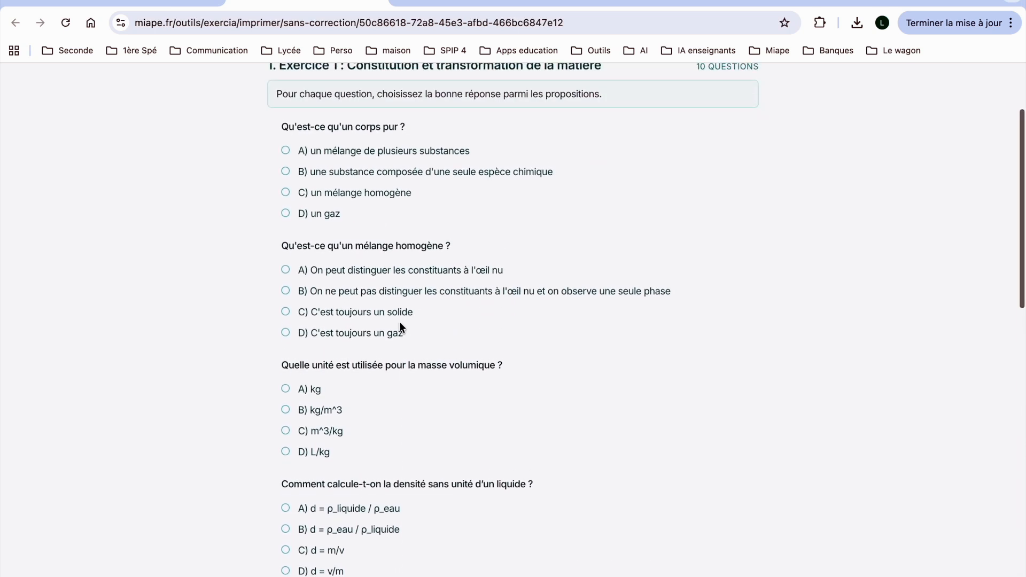
scroll(399, 322, up, 1)
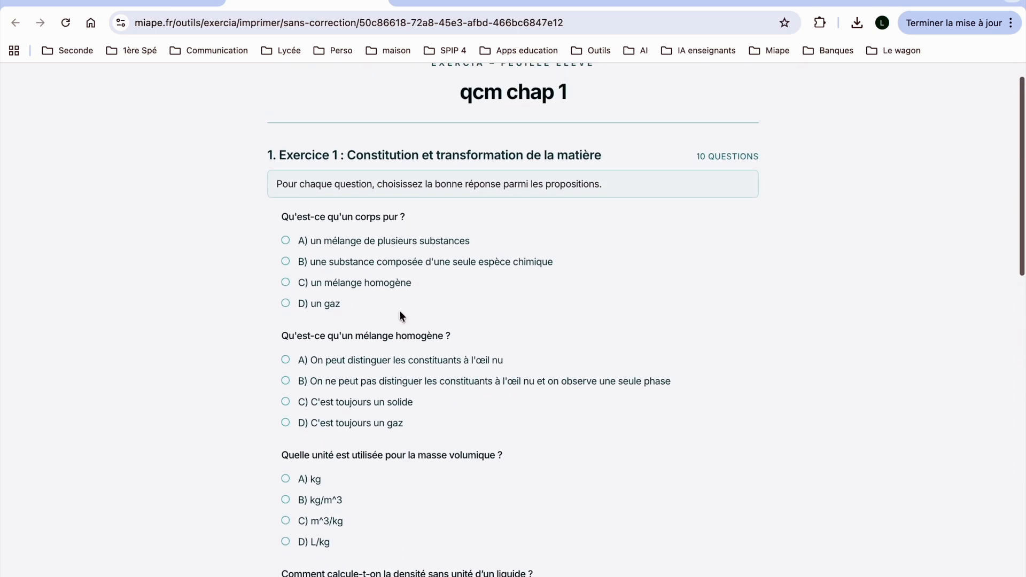
click(378, 0)
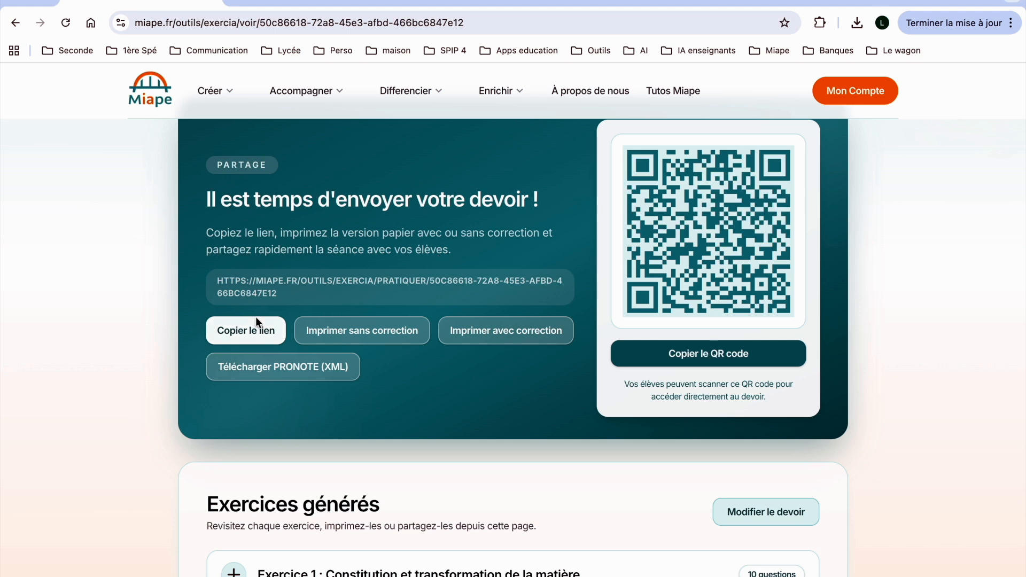
Copy the assignment's link and QR code, and return to the Miape sharing page from the course document.
click(244, 326)
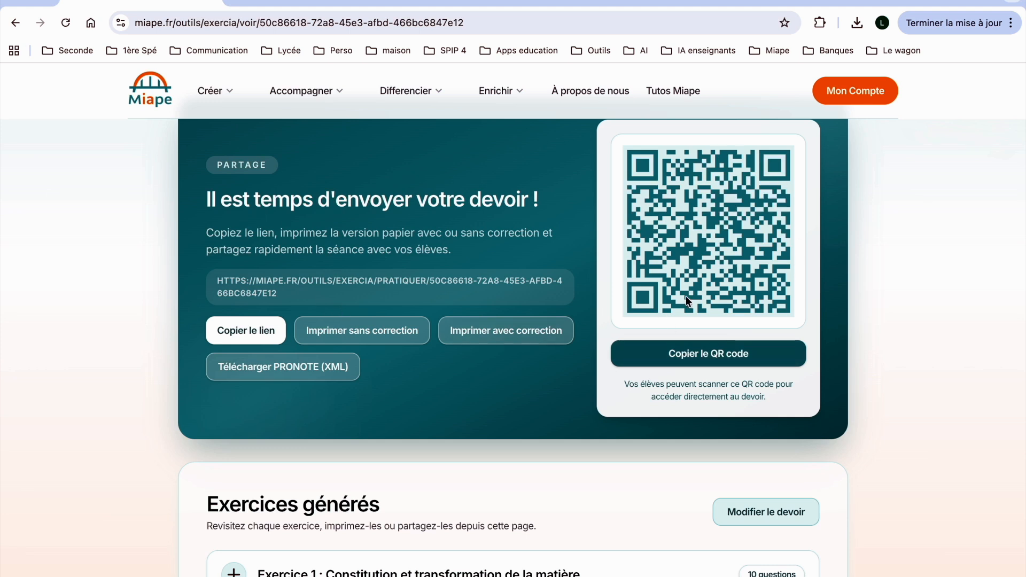
click(697, 355)
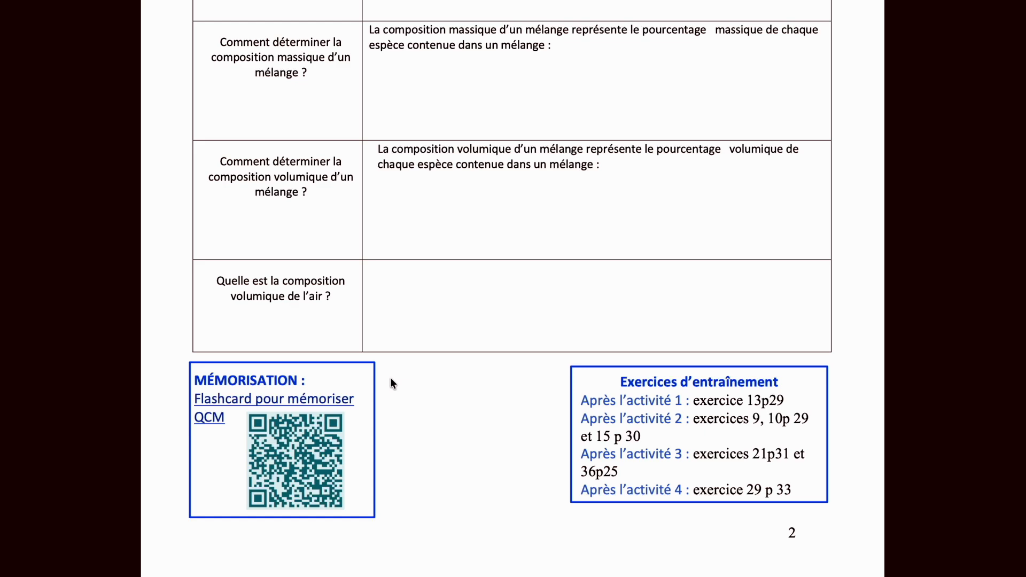
key(ctrl+Left)
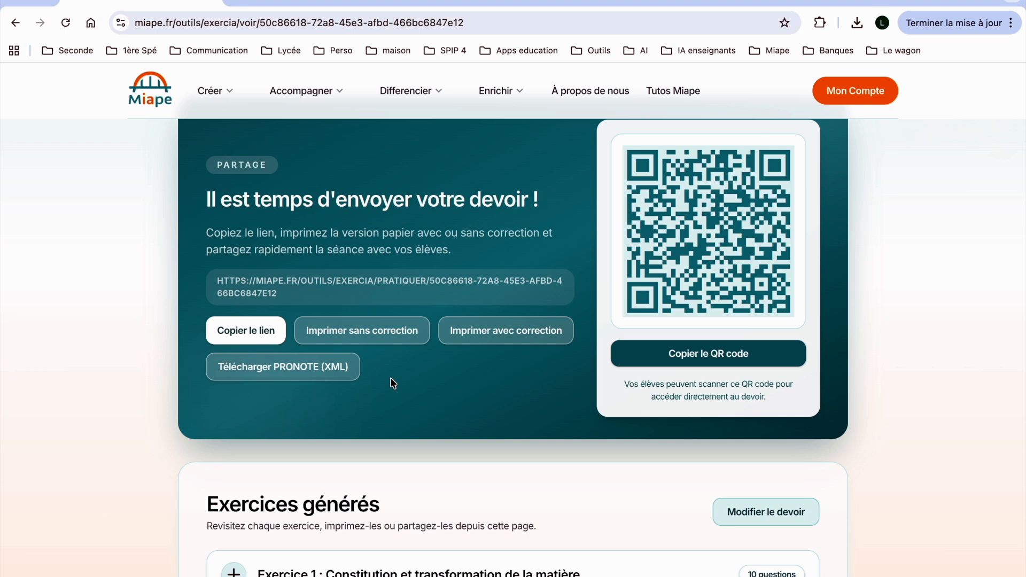
Download the quiz as a PRONOTE XML file named "qcm-chap-1-pronote 2" in the Test Miape folder.
click(310, 378)
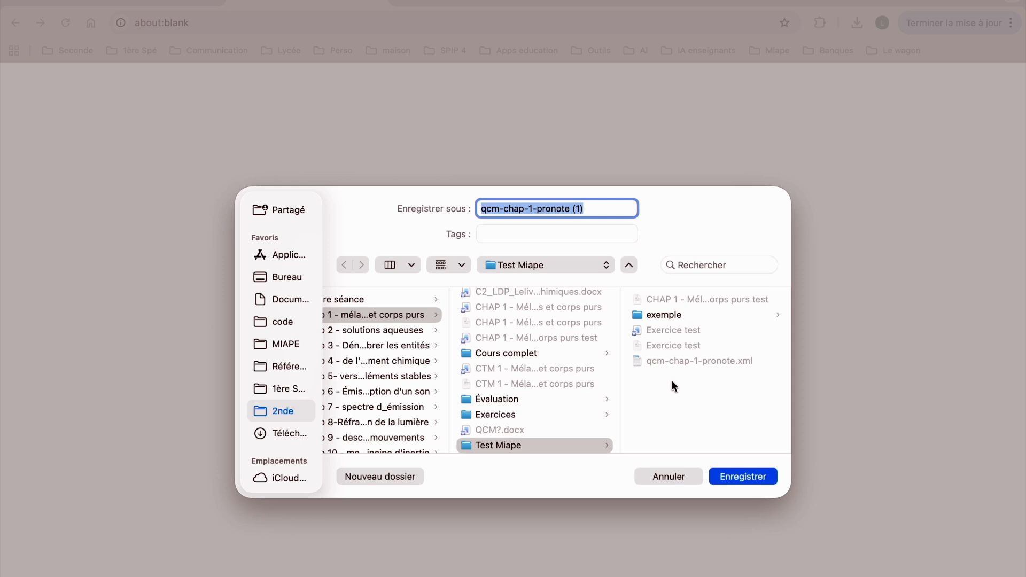
click(599, 209)
key(BackSpace)
key(BackSpace)
key(BackSpace)
text(2)
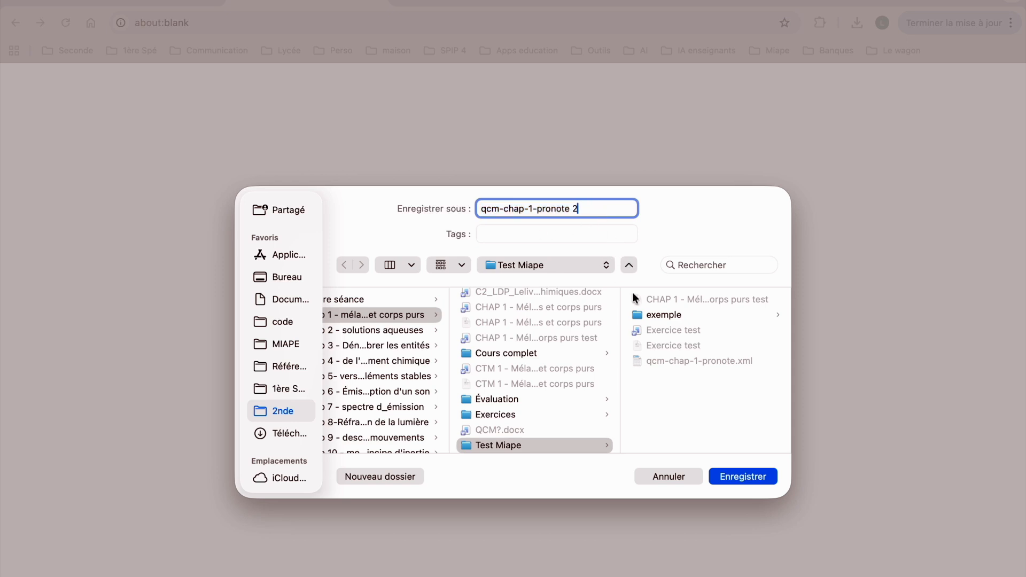
click(745, 474)
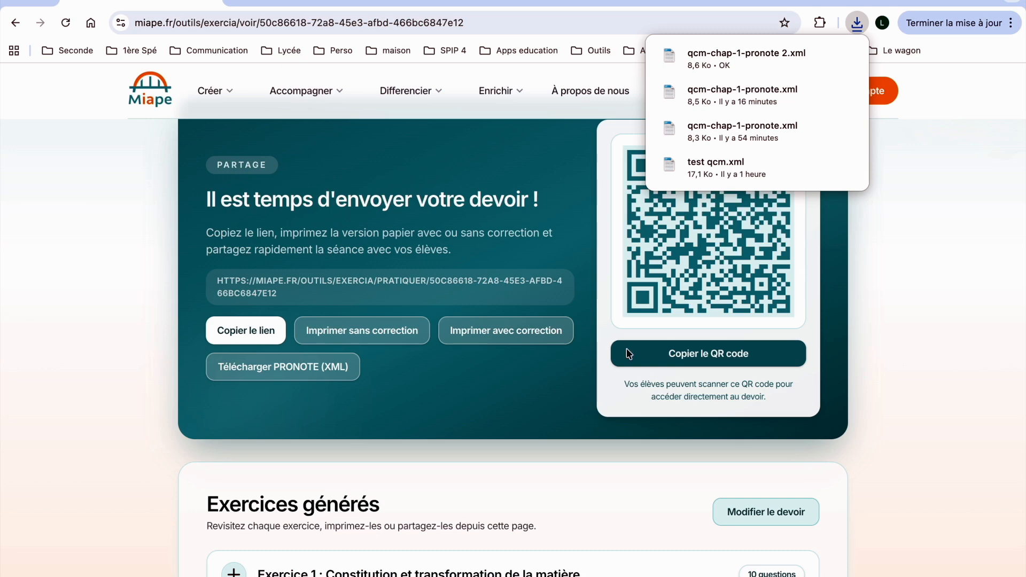
Switch to PRONOTE and import "qcm-chap-1-pronote 2.xml" from the Test Miape folder into Mes QCM.
click(302, 2)
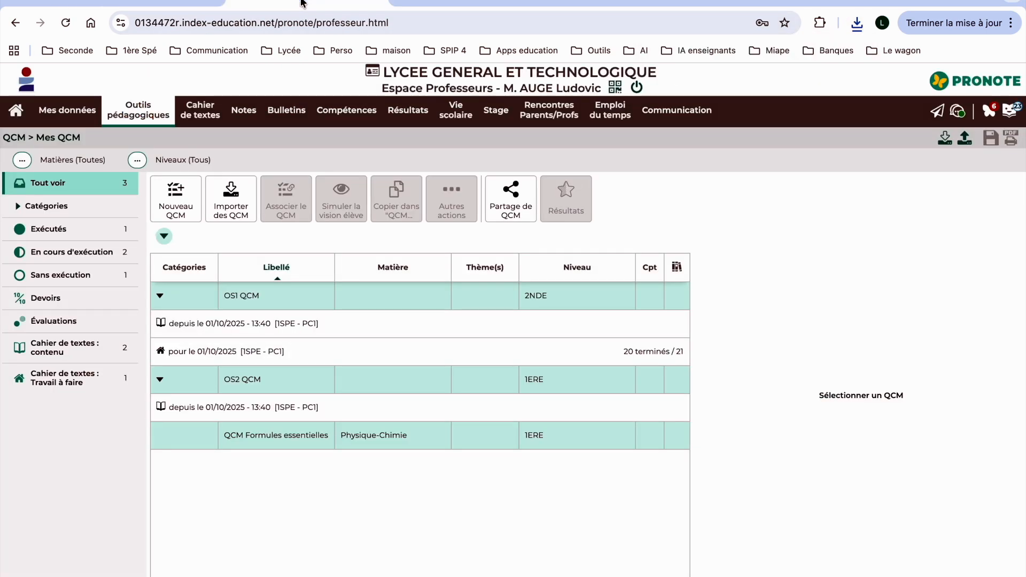
click(140, 114)
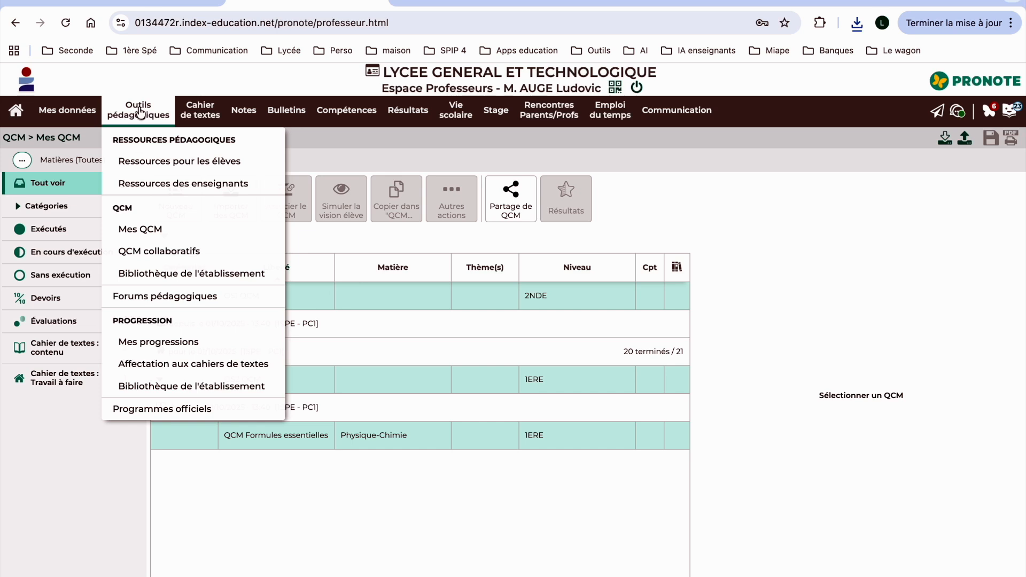
click(141, 229)
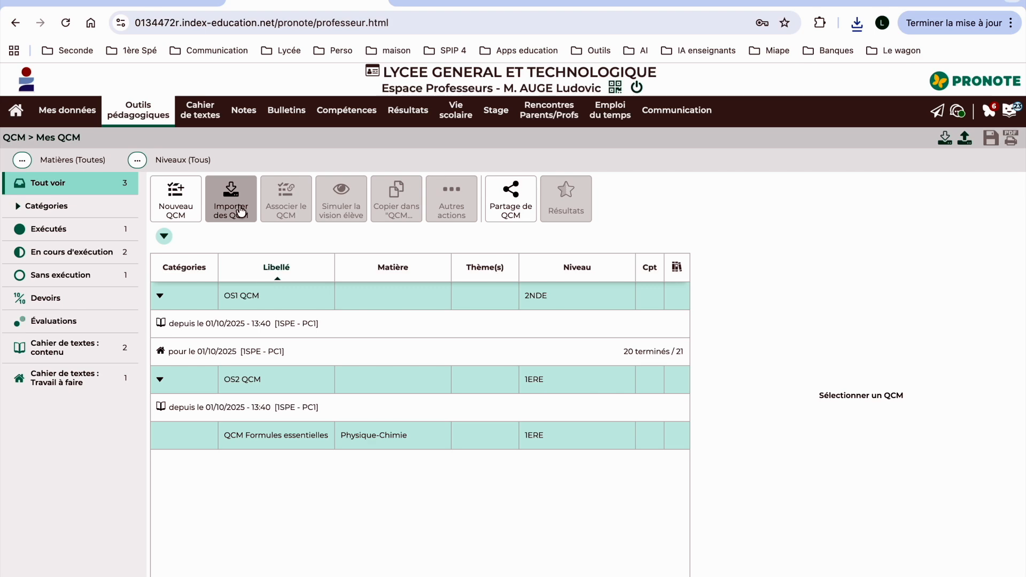
click(241, 211)
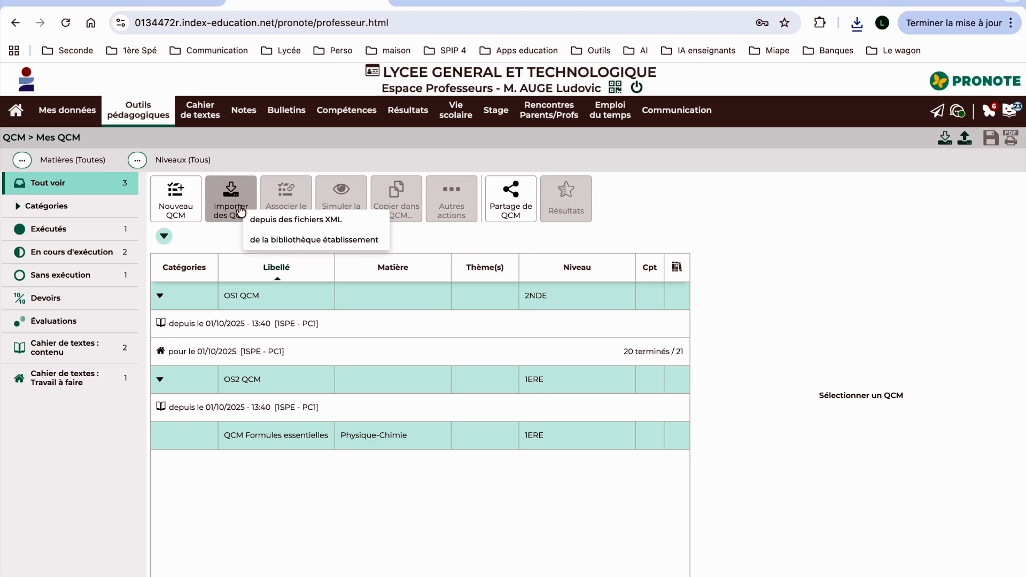
click(275, 223)
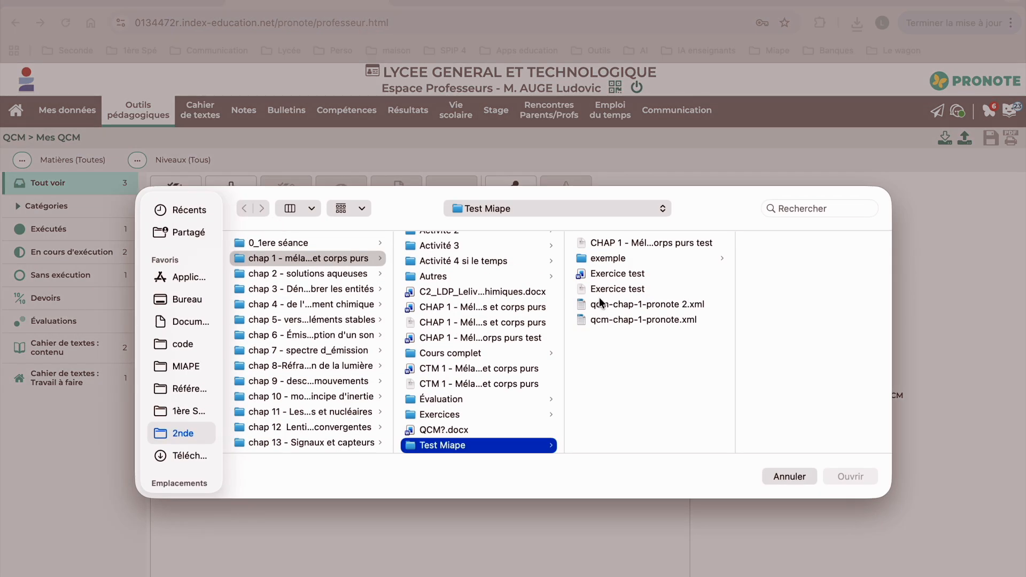
click(638, 305)
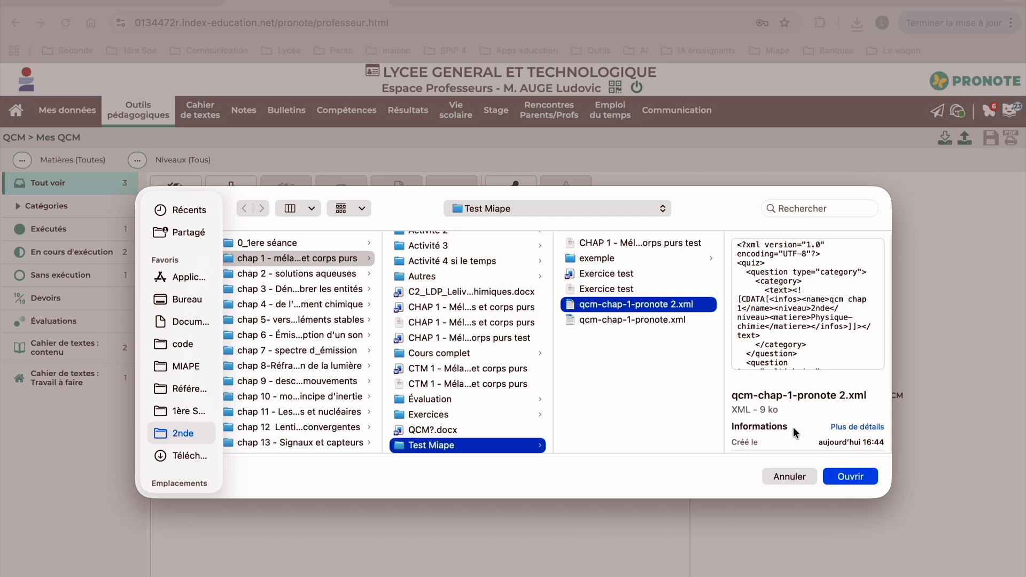
click(843, 477)
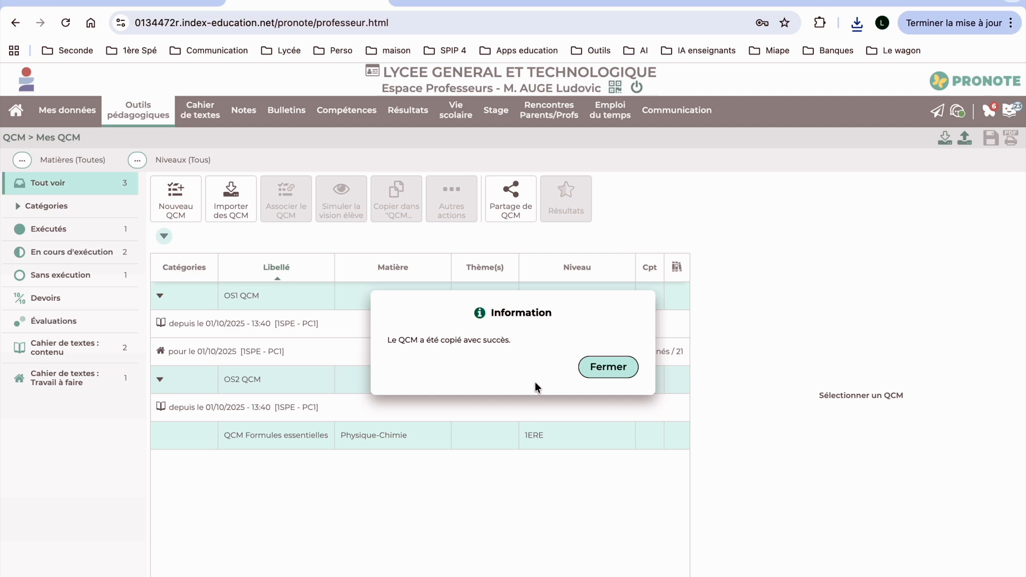
click(611, 376)
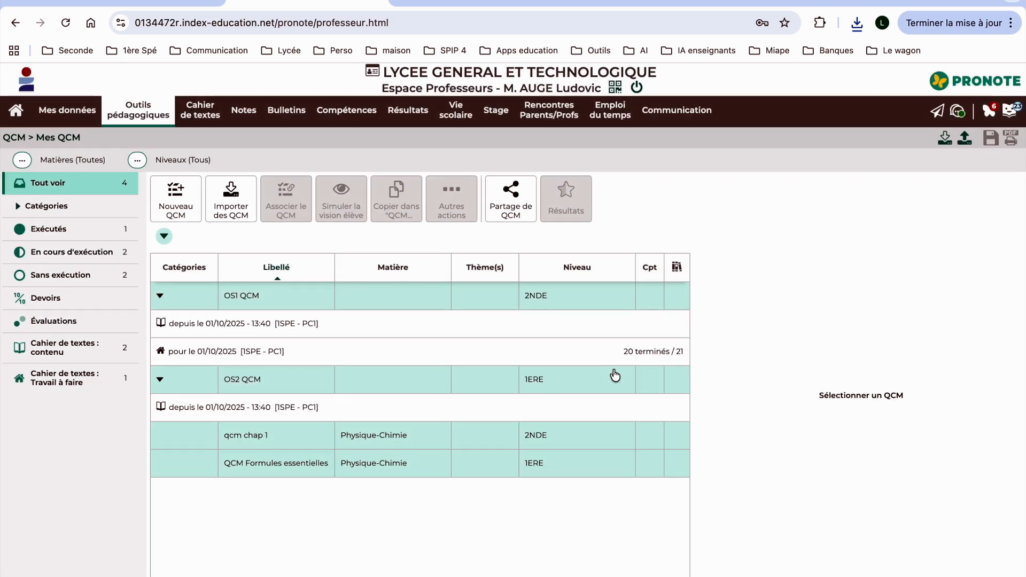
Review the imported "qcm chap 1" quiz's questions, its available actions, and the options for associating it with an assignment or cahier de textes.
click(283, 442)
scroll(802, 470, down, 5)
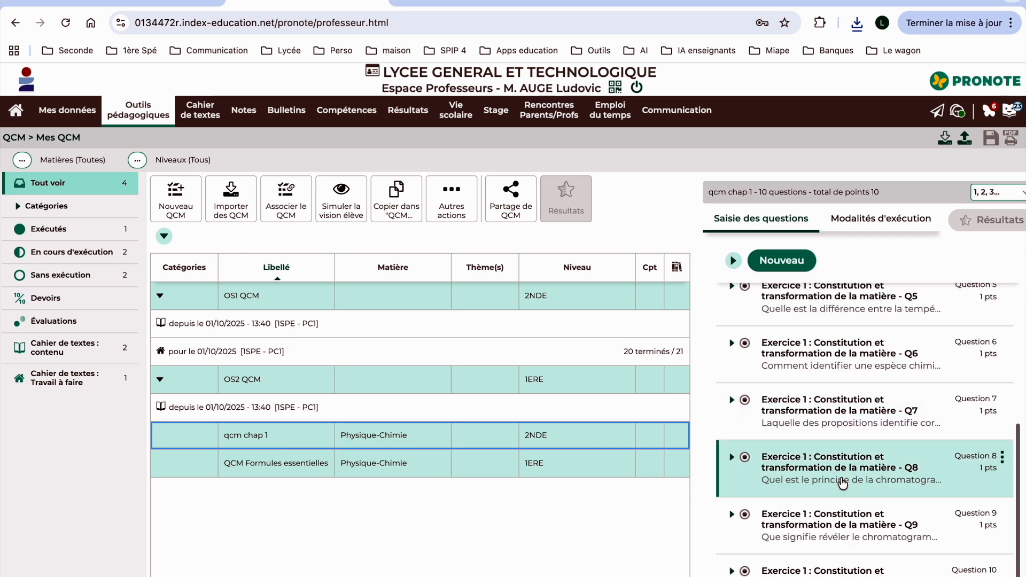
scroll(843, 482, up, 5)
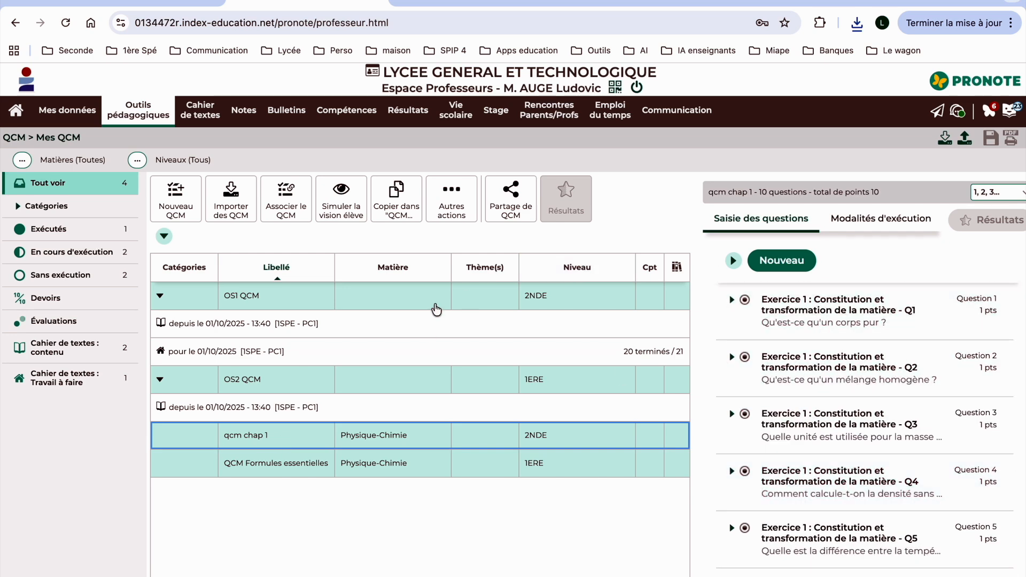
right_click(308, 446)
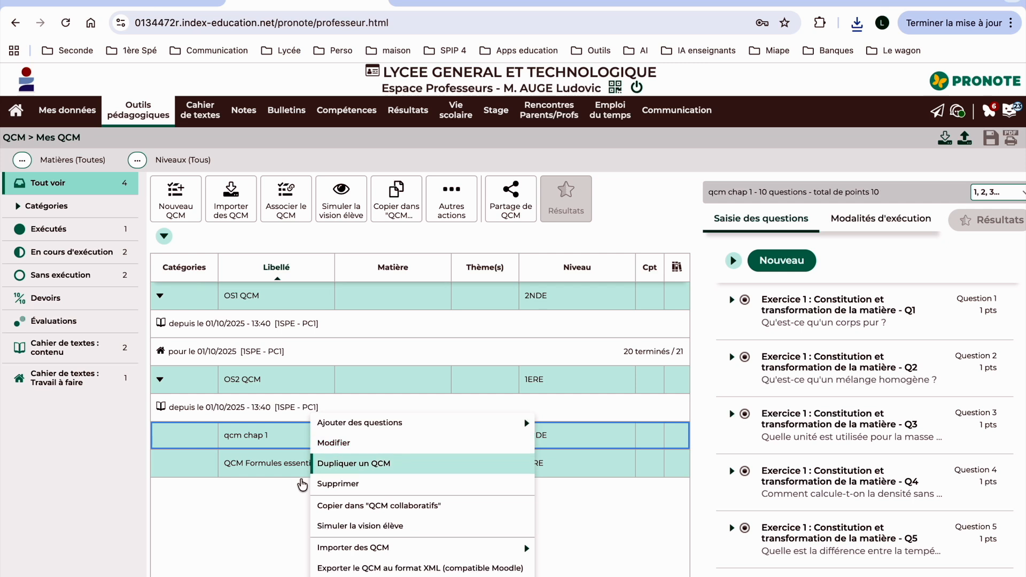
click(254, 525)
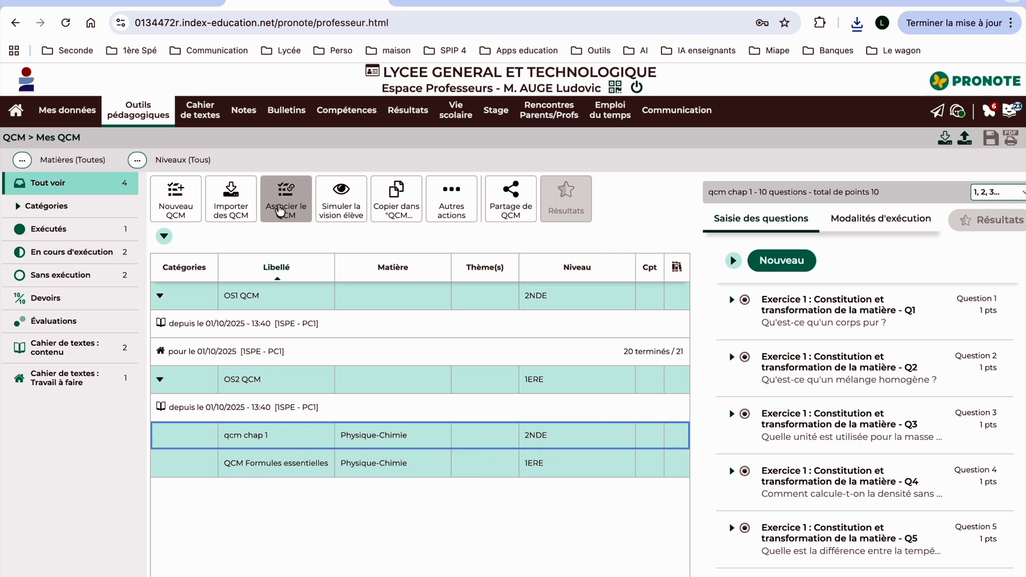
click(279, 210)
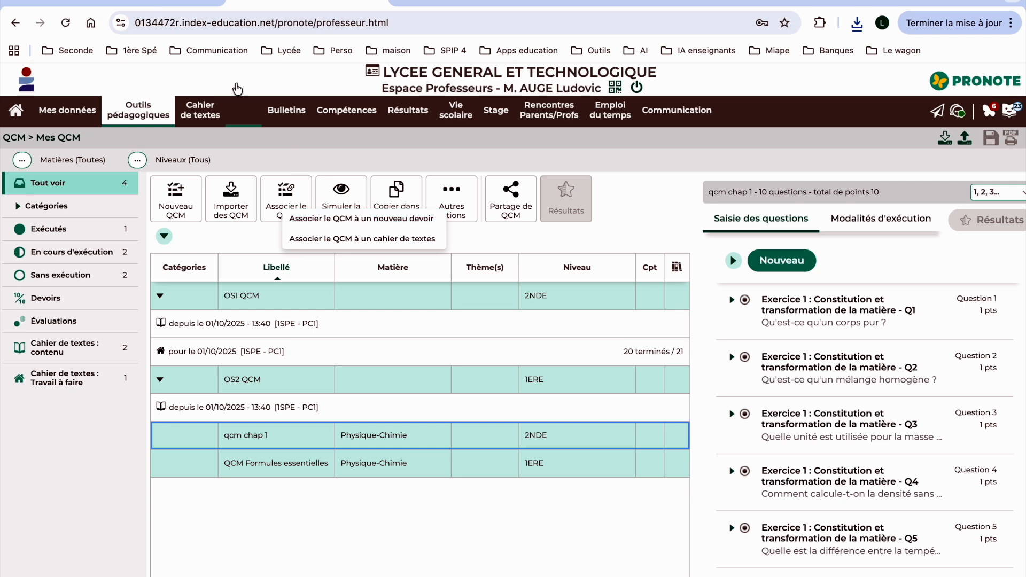
Return to Miape and find "qcm chap 1" among the account's saved exercises.
click(150, 2)
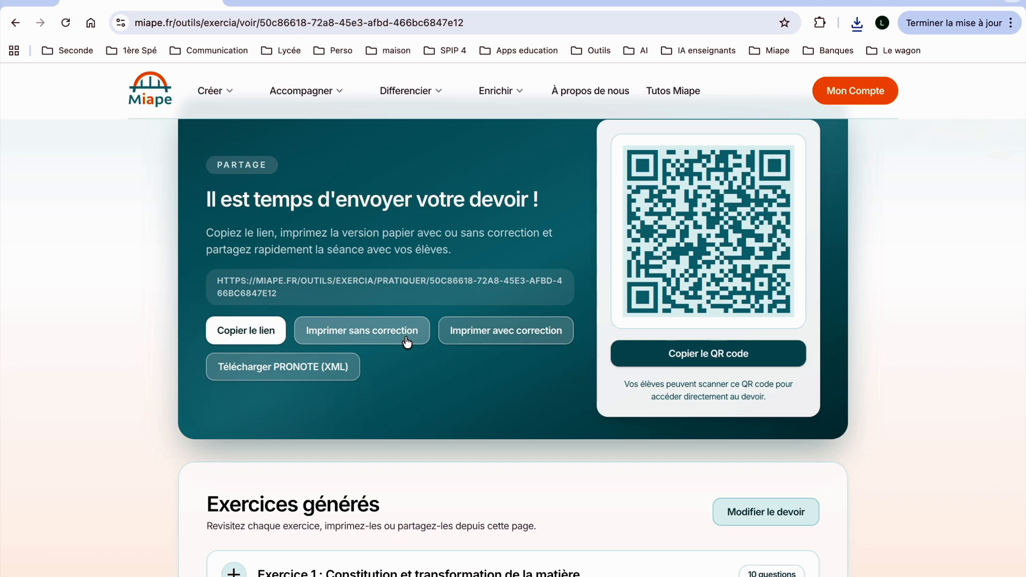
click(847, 102)
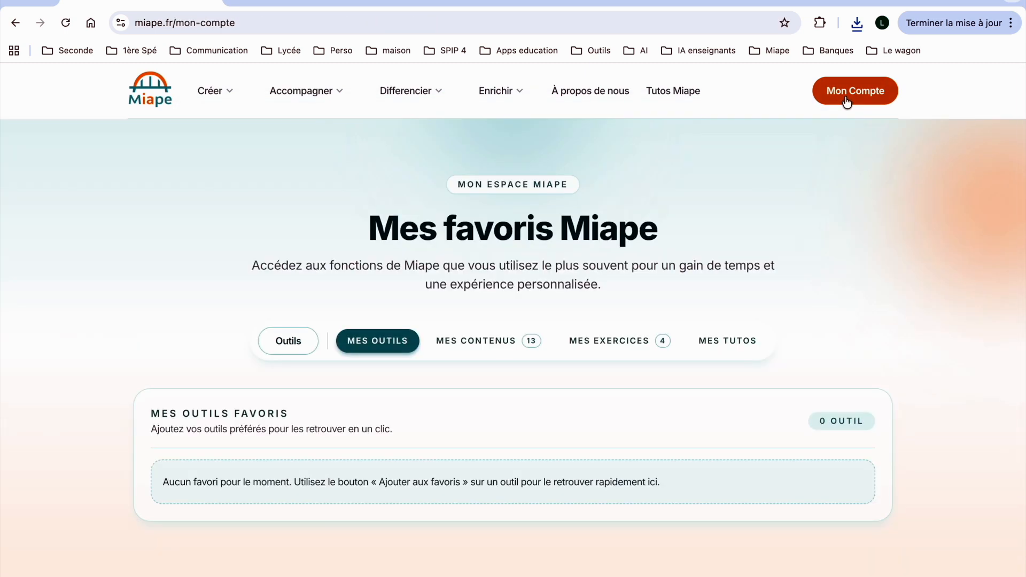
scroll(713, 284, down, 2)
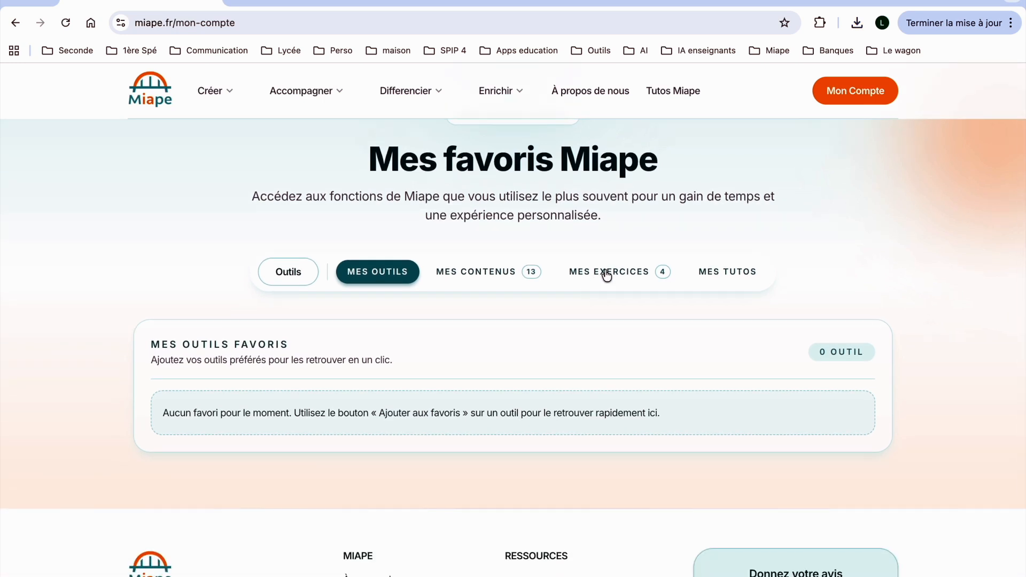
click(601, 272)
scroll(605, 270, down, 3)
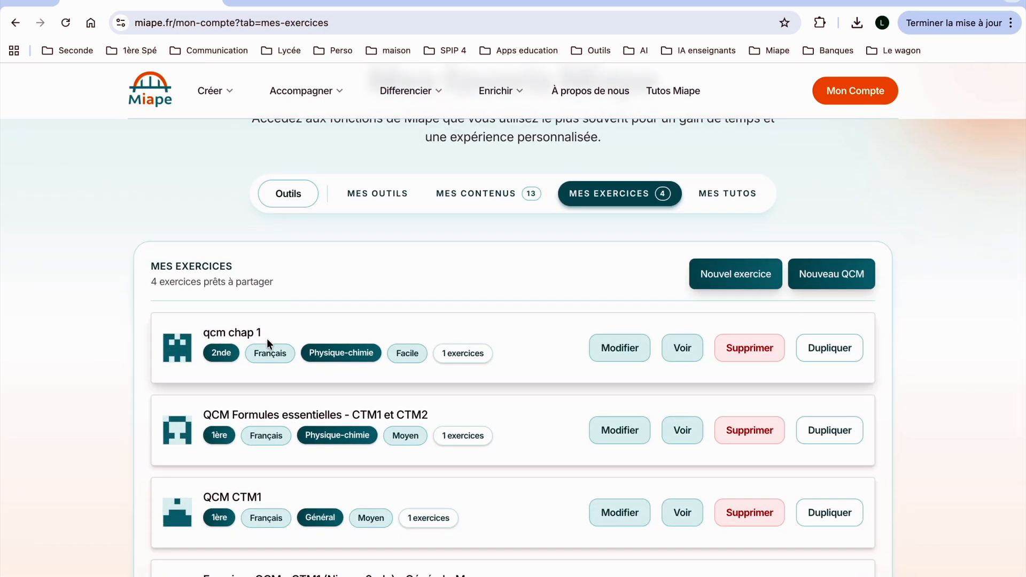